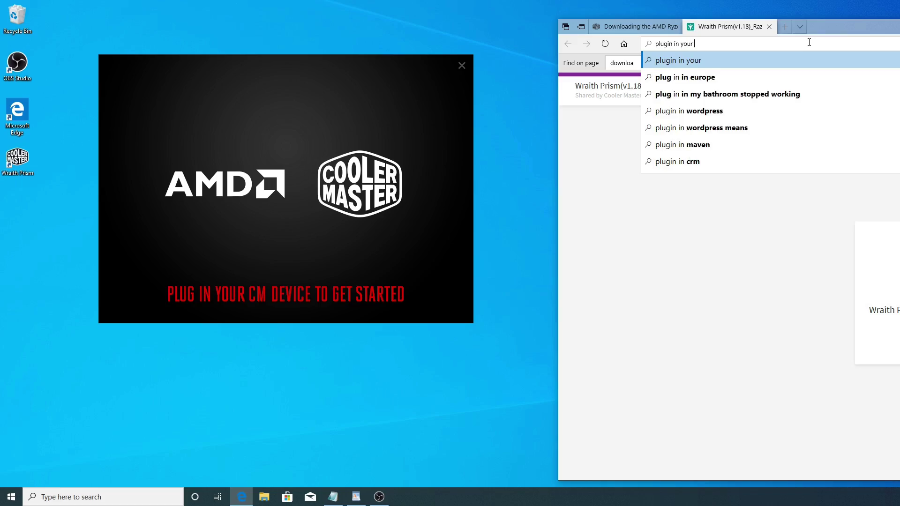
# - Search the web for the 'plugin in your cm device to get started' error message
pyautogui.write('cm devi')
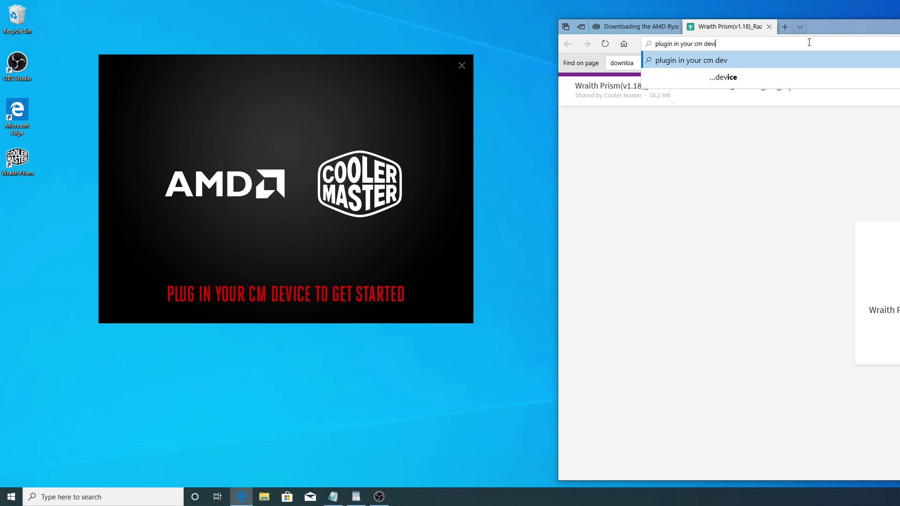
pyautogui.write(' started')
pyautogui.press('Return')
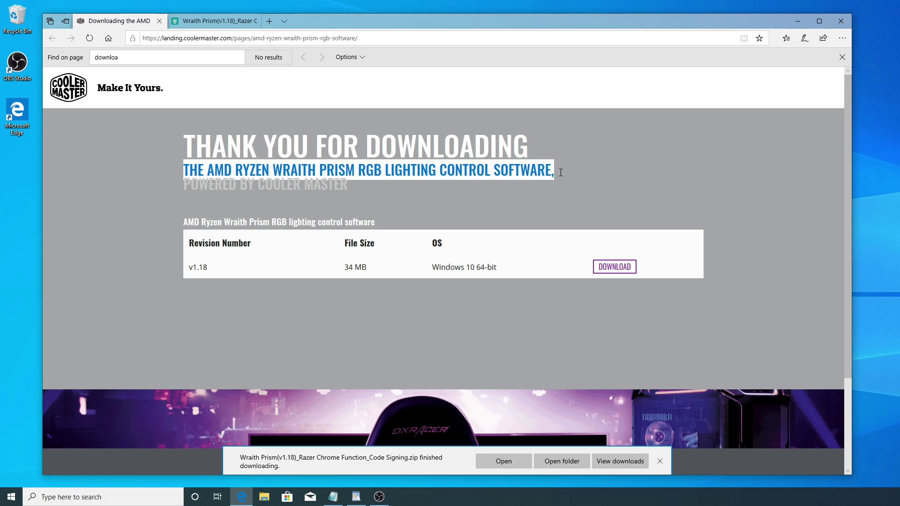
# - Open the downloaded 'Wraith Prism(v1.18)_Razer Chrome Function_Code Signing.zip' from the Wraith Prism download page
pyautogui.click(201, 21)
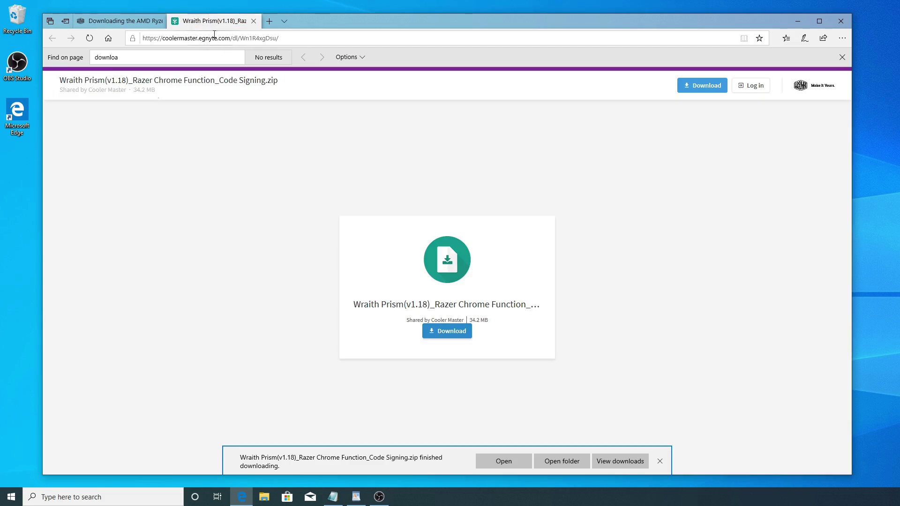
pyautogui.click(507, 462)
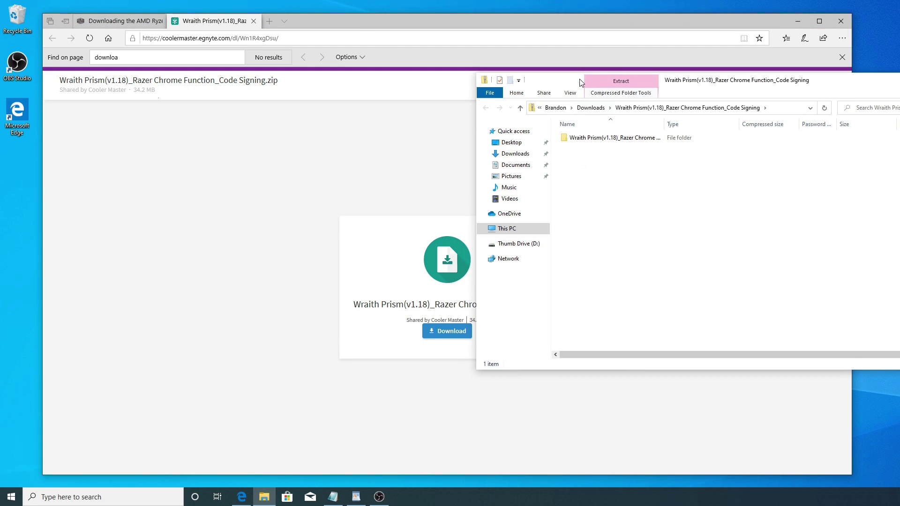
# - Move the File Explorer window showing the extracted files aside
pyautogui.moveTo(580, 83); pyautogui.dragTo(524, 86)
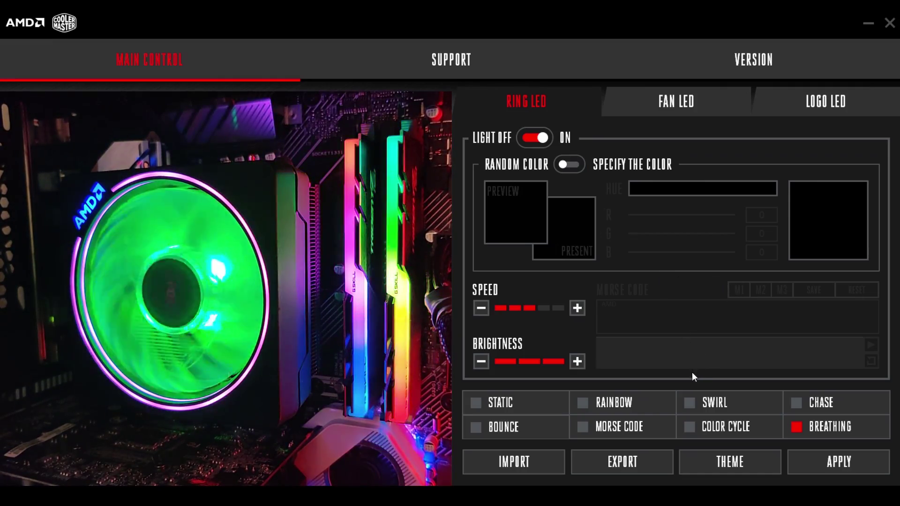
# - Use THEME > Reset to Defaults and confirm with YES to restore factory lighting profiles
pyautogui.click(715, 462)
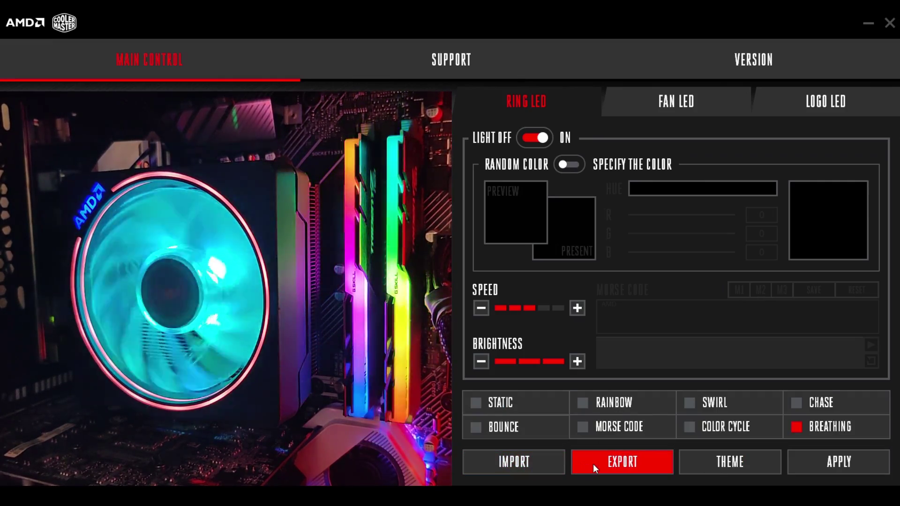
pyautogui.moveTo(739, 461)
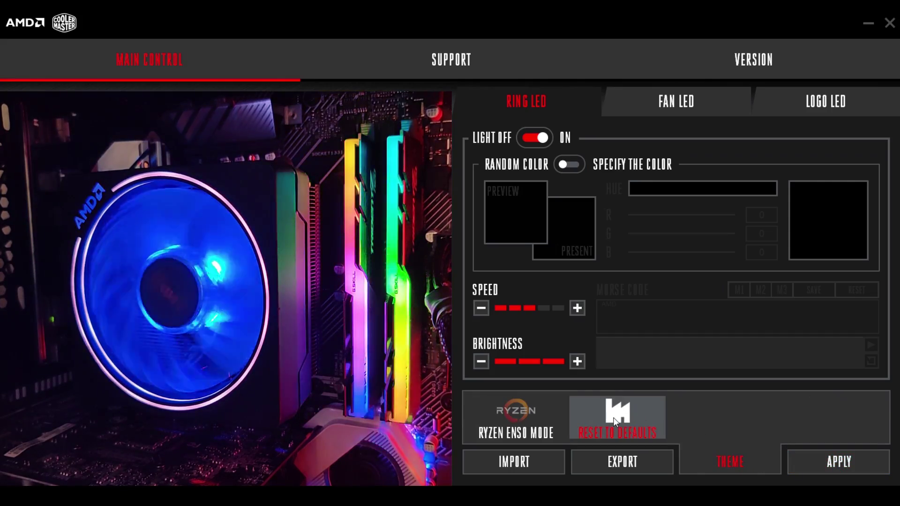
pyautogui.click(615, 420)
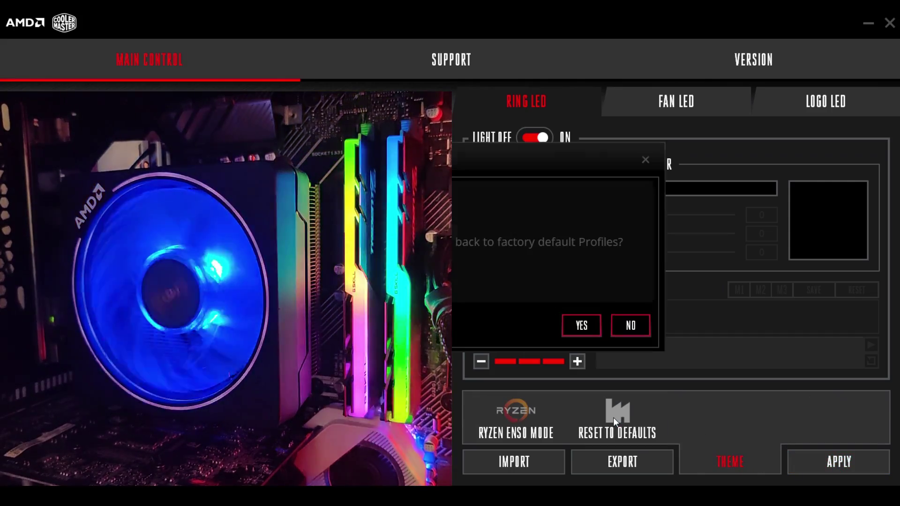
pyautogui.click(577, 325)
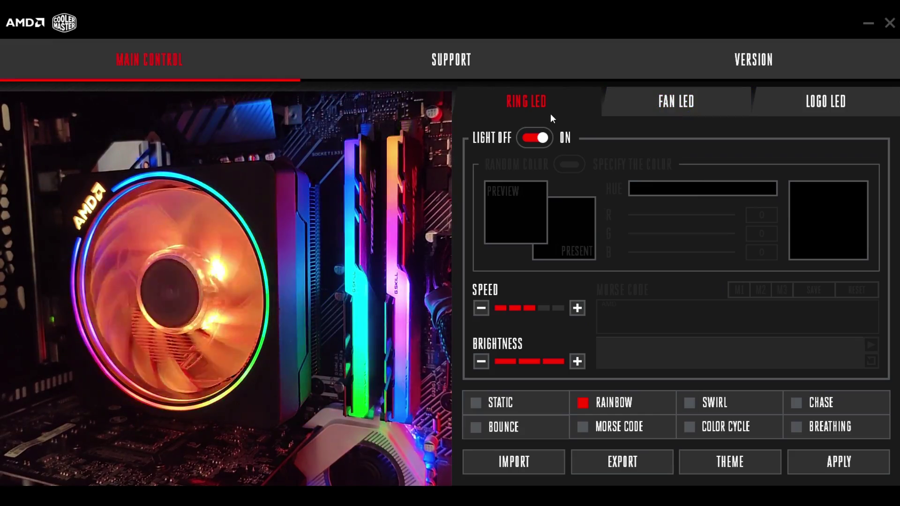
# - Switch the light toggle off on both the FAN LED and LOGO LED tabs
pyautogui.click(611, 114)
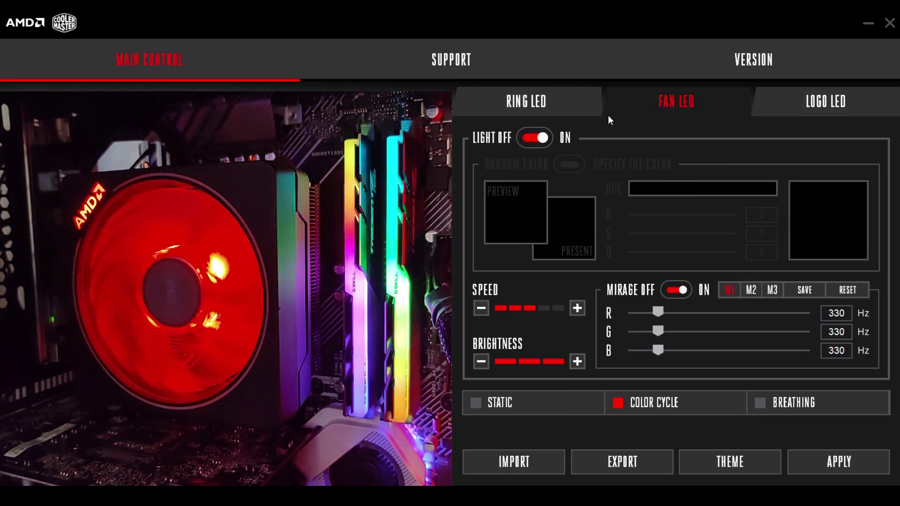
pyautogui.click(522, 145)
pyautogui.click(824, 101)
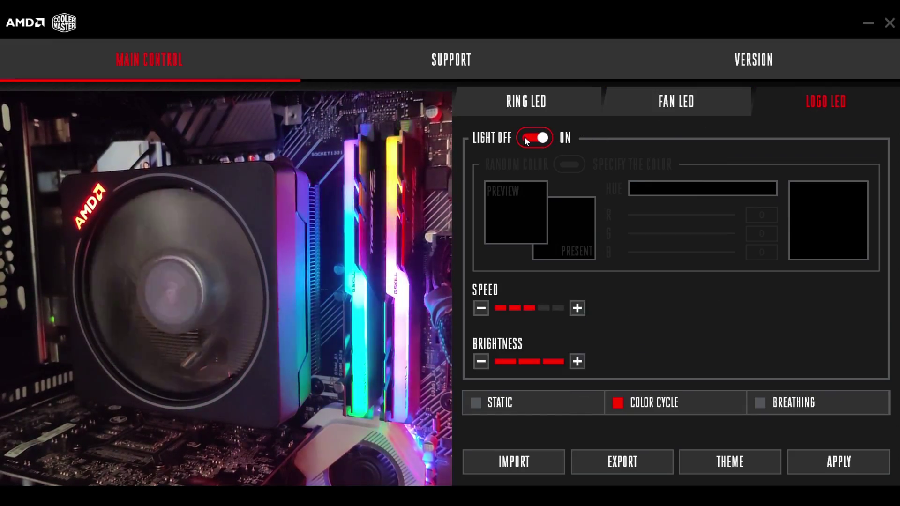
pyautogui.click(526, 142)
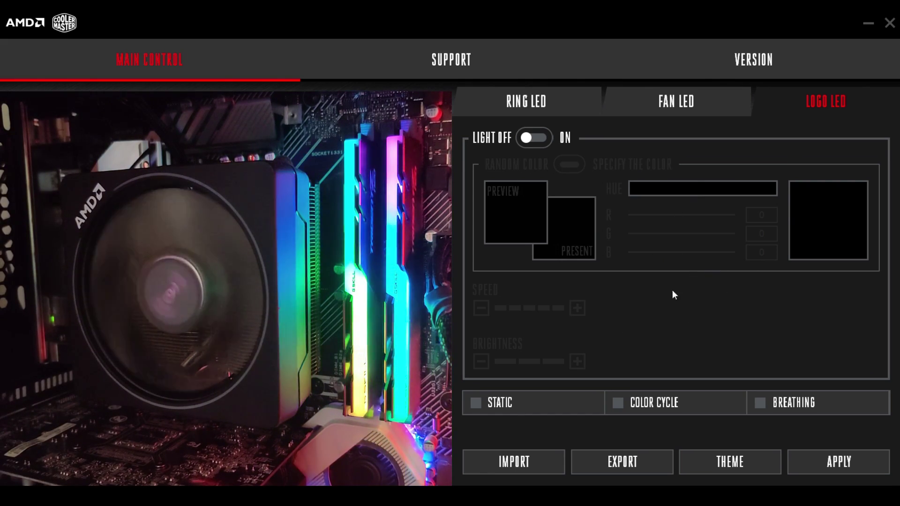
# - Turn the logo light back on in bright cyan, dimming it to minimum then restoring full brightness
pyautogui.click(530, 139)
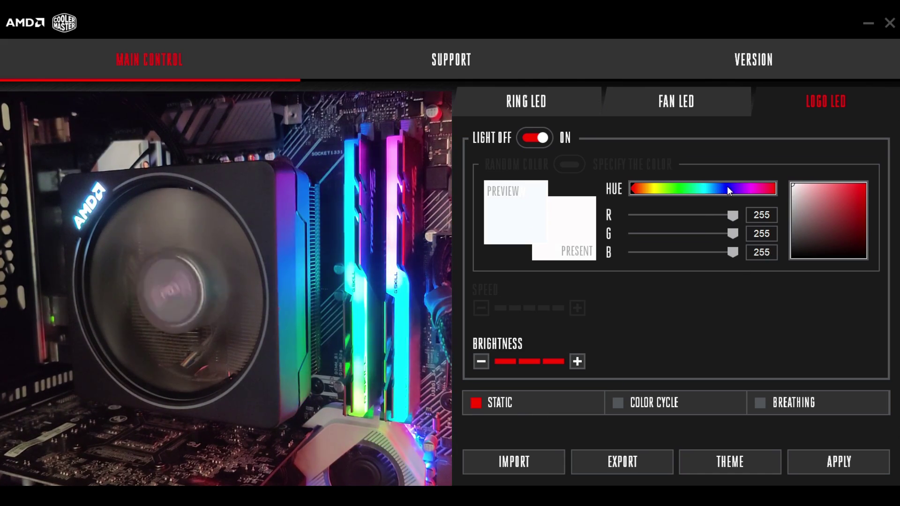
pyautogui.click(707, 189)
pyautogui.moveTo(856, 205); pyautogui.dragTo(884, 171)
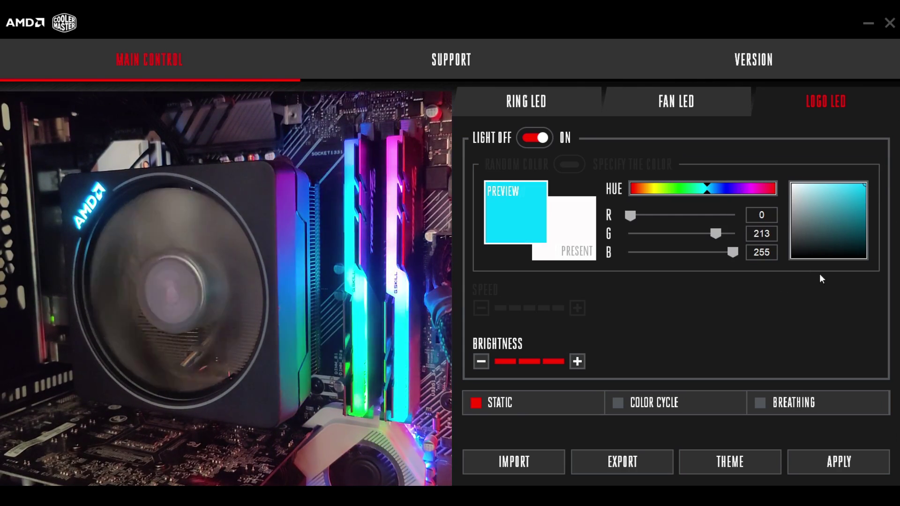
pyautogui.click(481, 362)
pyautogui.click(480, 362)
pyautogui.click(577, 361)
pyautogui.click(576, 361)
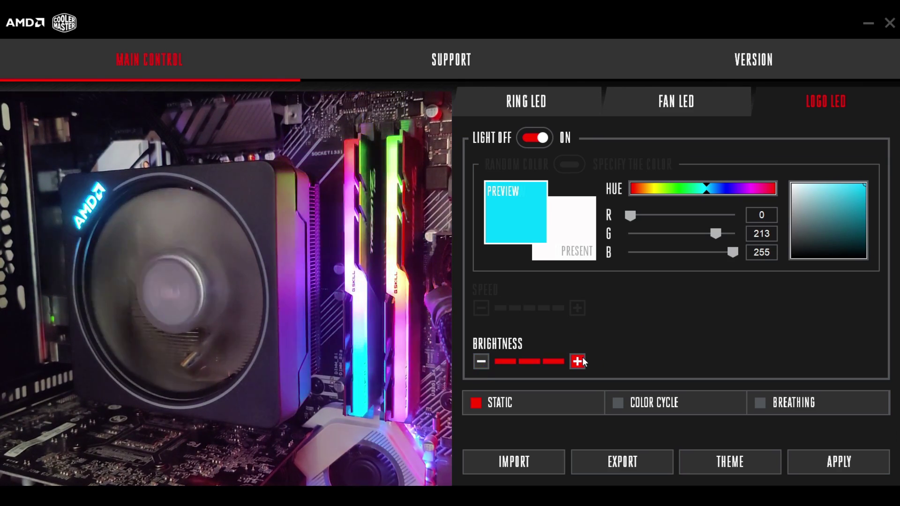
# - Try Color Cycle, then set the logo to Breathing red (238/0/32) at maximum speed
pyautogui.click(657, 403)
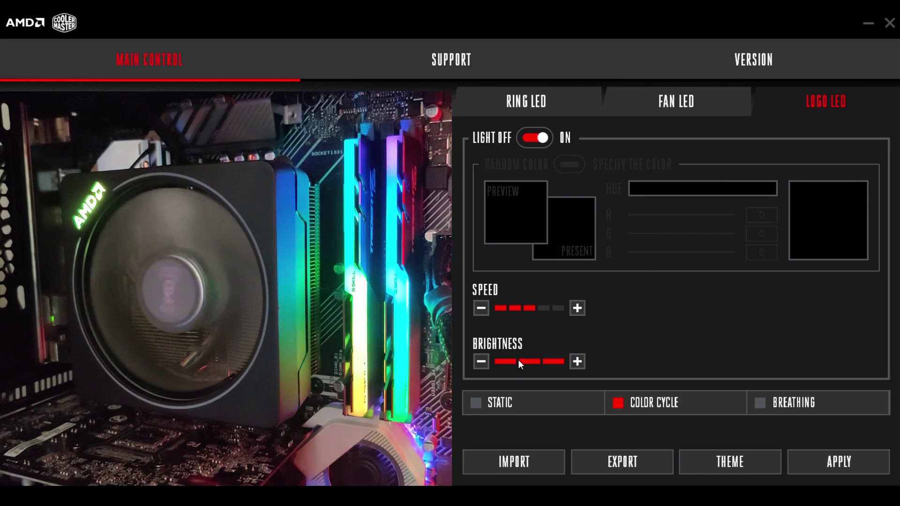
pyautogui.click(790, 402)
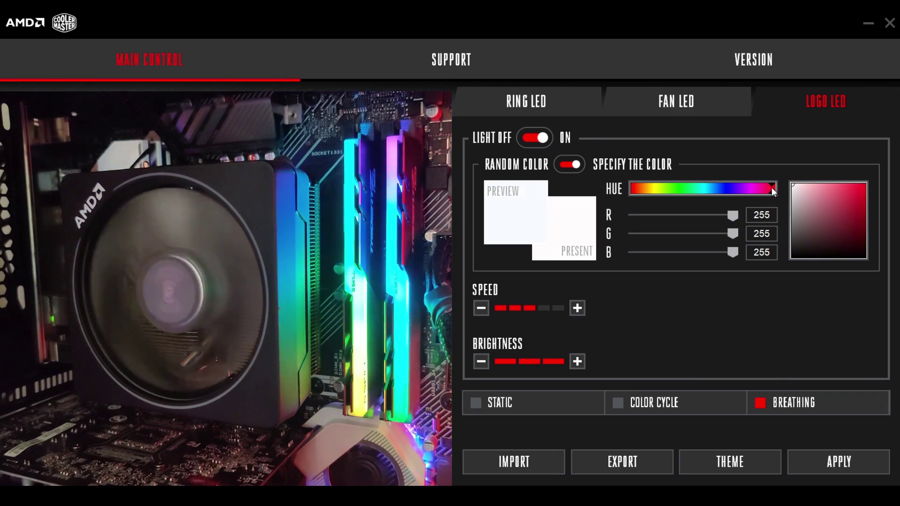
pyautogui.click(866, 188)
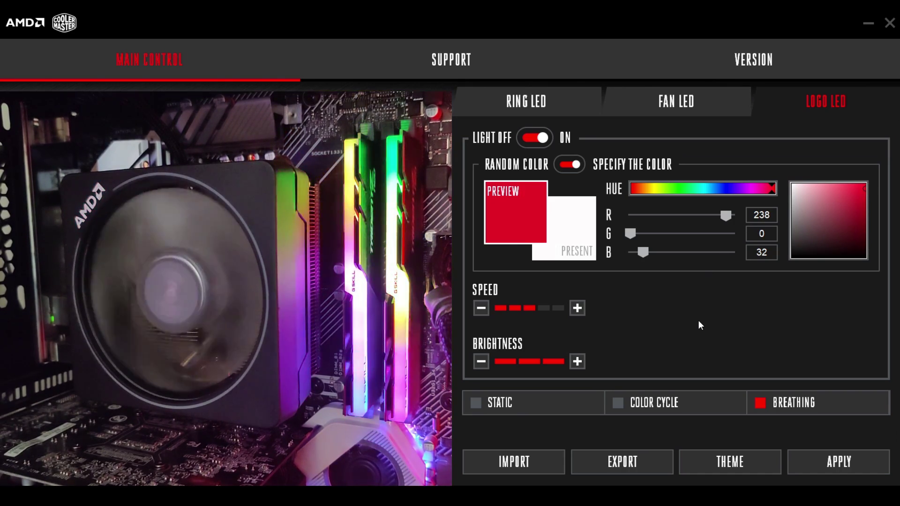
pyautogui.click(577, 308)
pyautogui.click(576, 308)
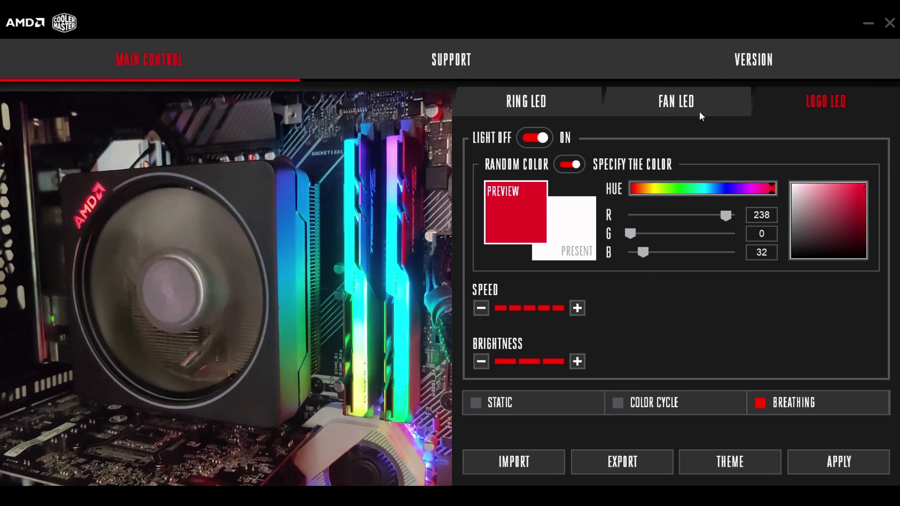
# - Turn the fan lighting back on and toggle the Mirage effect off and on again
pyautogui.click(681, 105)
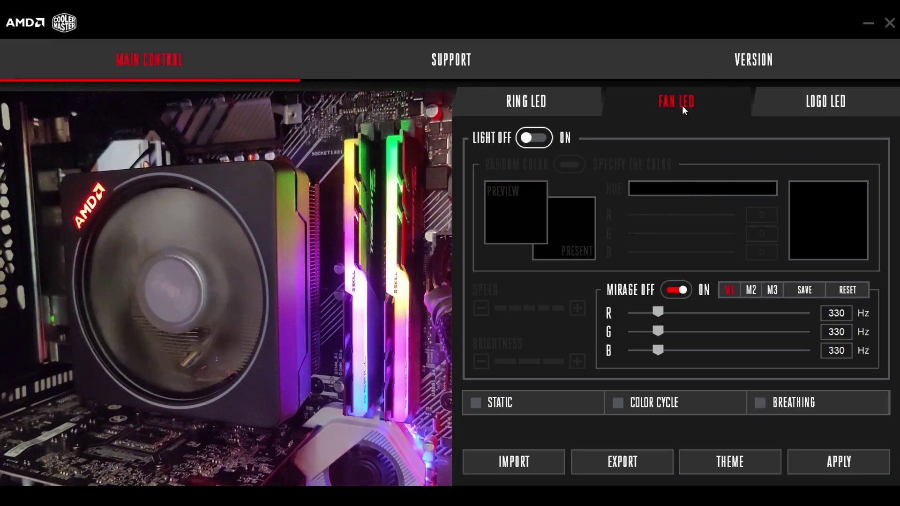
pyautogui.click(534, 138)
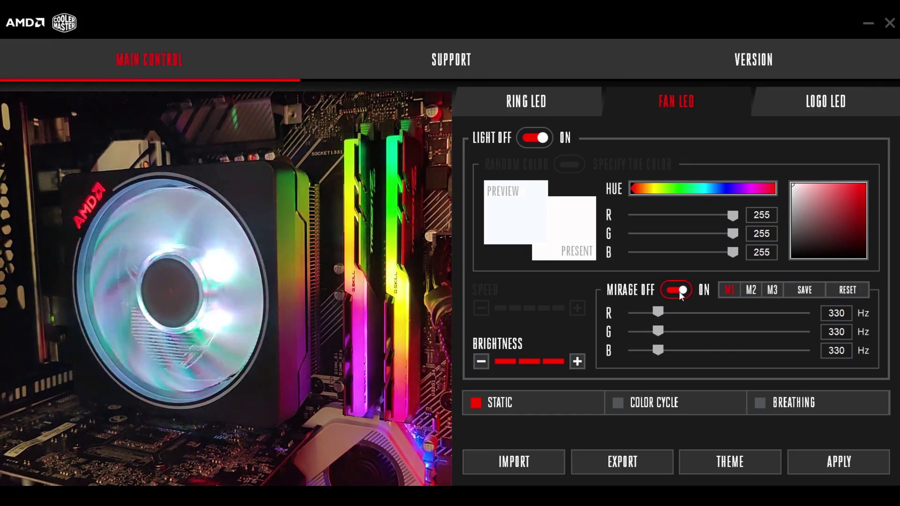
pyautogui.click(678, 291)
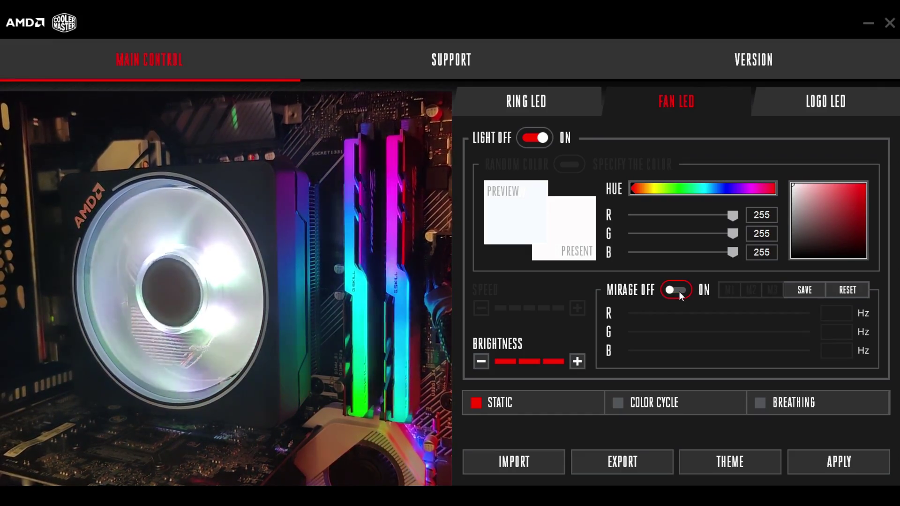
pyautogui.click(678, 291)
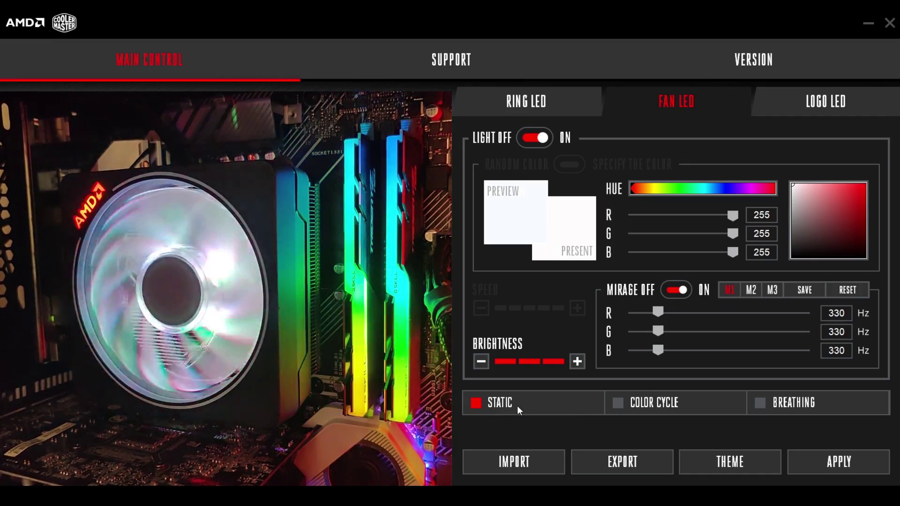
# - Try Color Cycle, then set the fan to Breathing in vivid magenta, briefly testing random colours
pyautogui.click(623, 402)
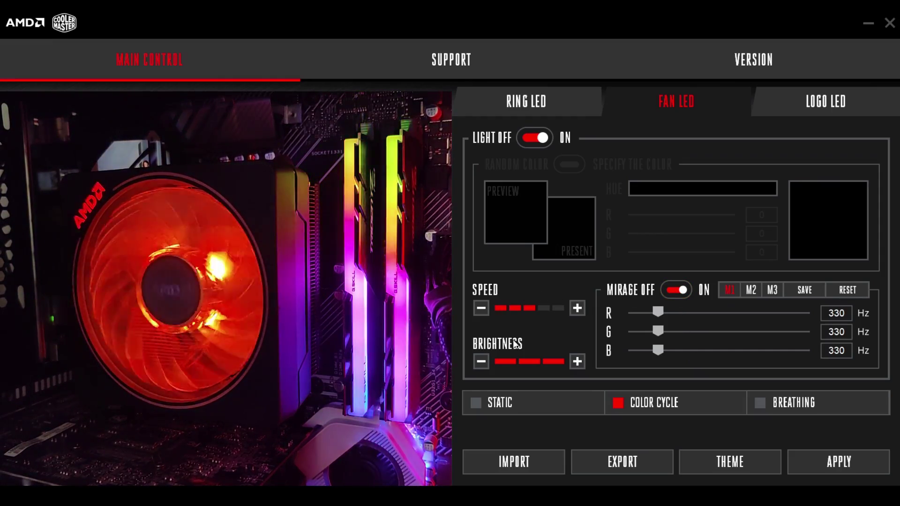
pyautogui.click(782, 402)
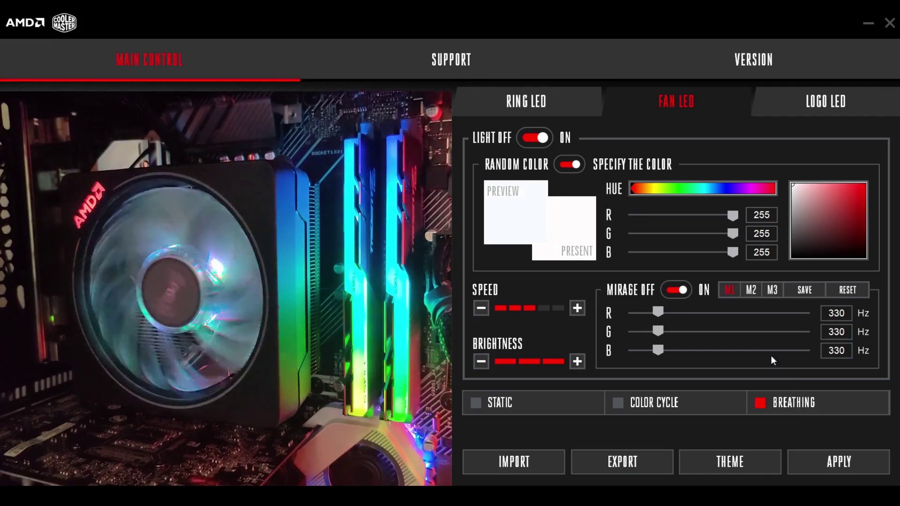
pyautogui.click(859, 193)
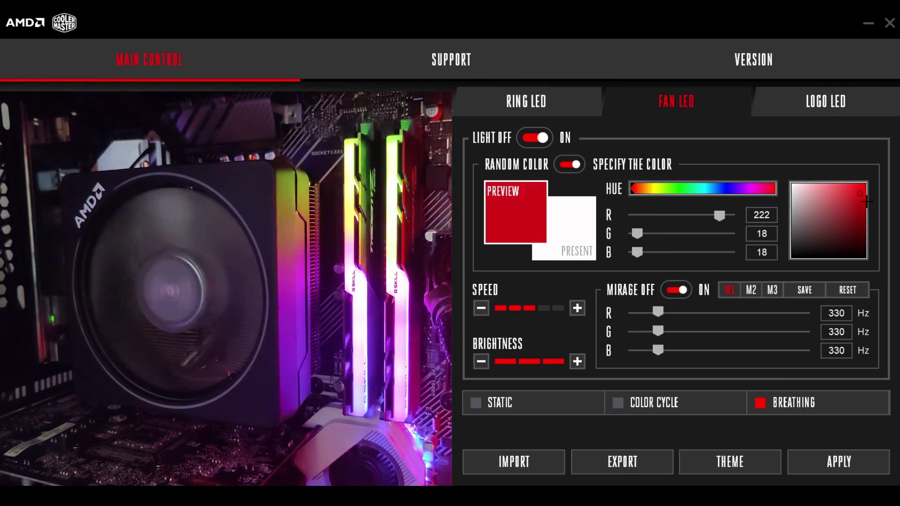
pyautogui.click(866, 201)
pyautogui.click(752, 190)
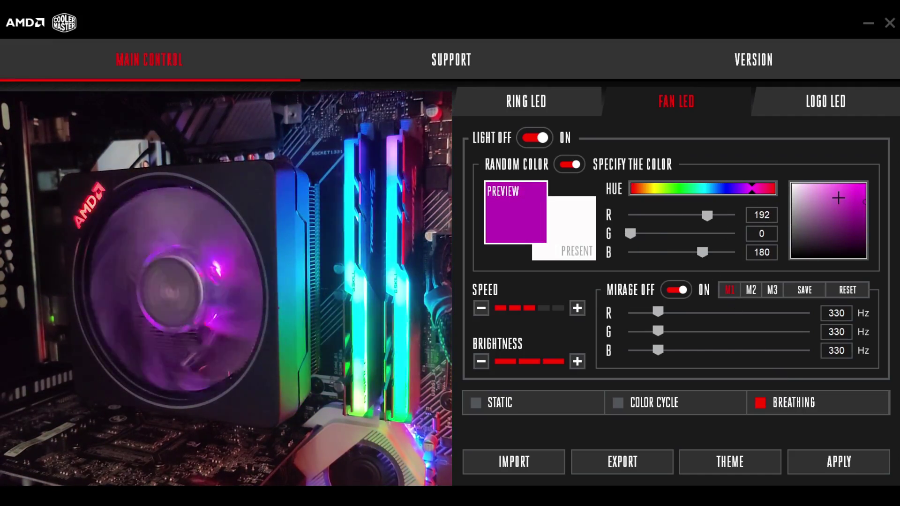
pyautogui.click(865, 184)
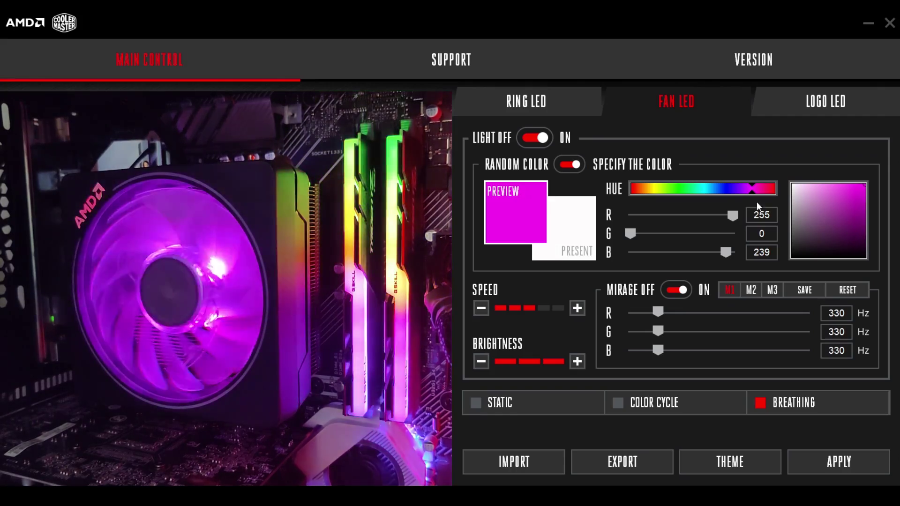
pyautogui.click(565, 165)
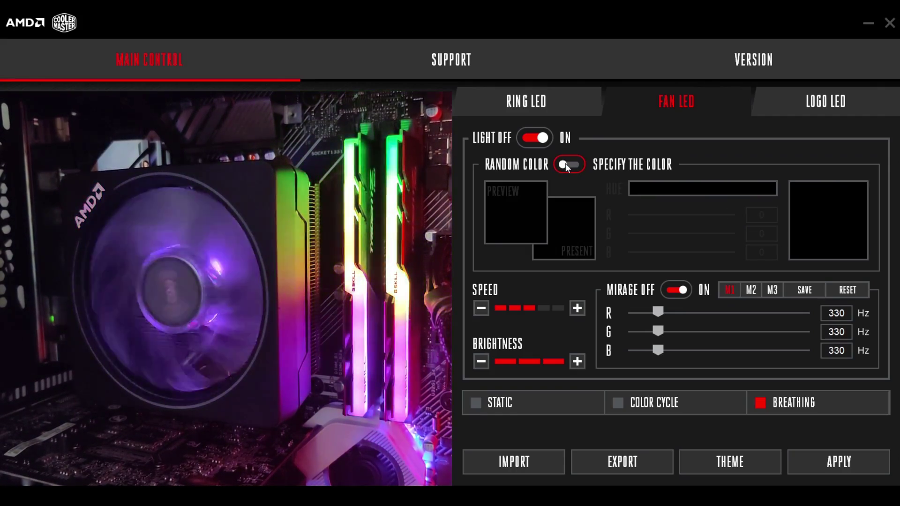
pyautogui.click(565, 163)
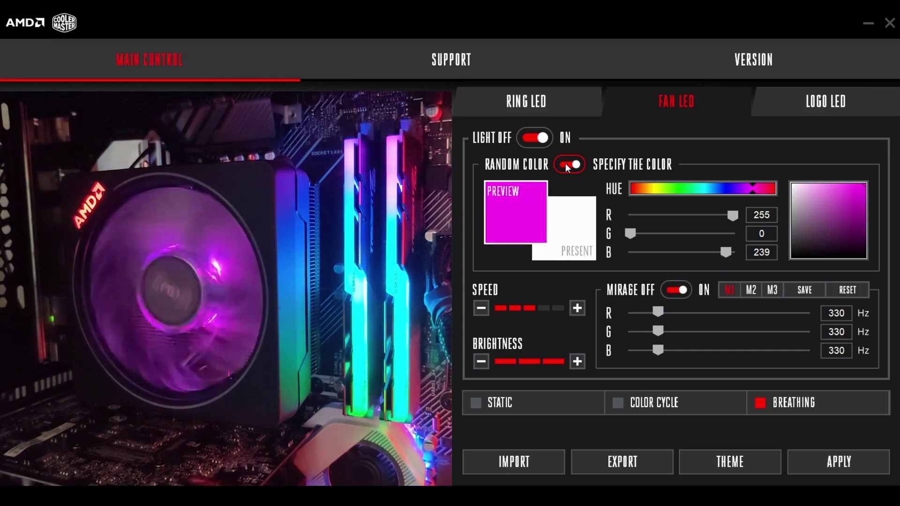
# - Make the fan Static purple (209/19/224) and lower its brightness one step
pyautogui.click(535, 402)
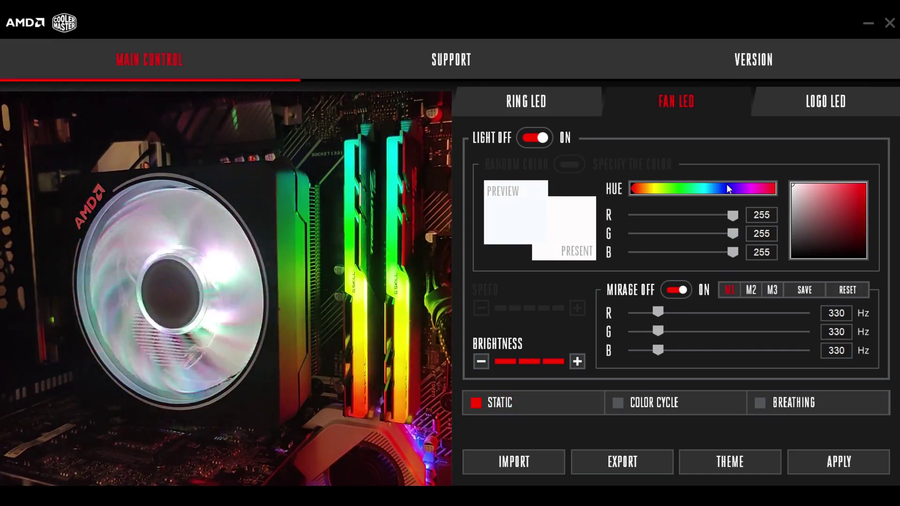
pyautogui.click(750, 188)
pyautogui.click(858, 188)
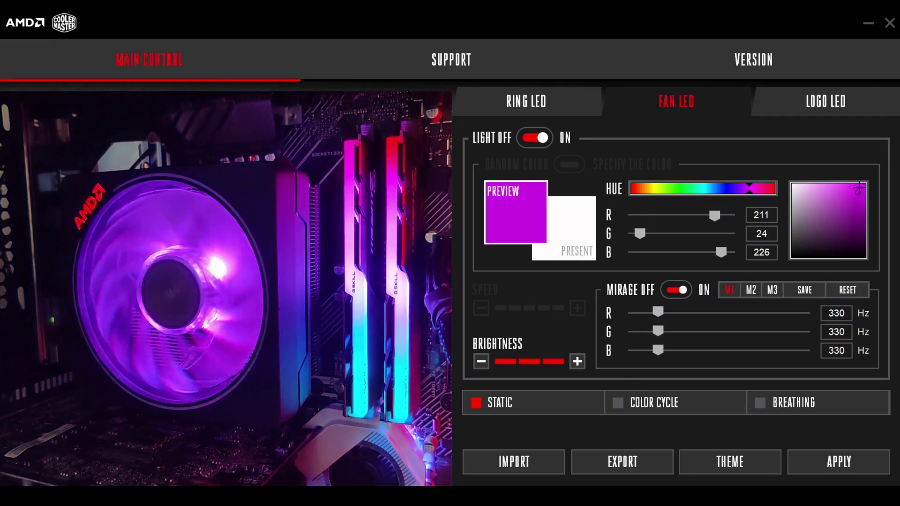
pyautogui.moveTo(858, 188); pyautogui.dragTo(858, 192)
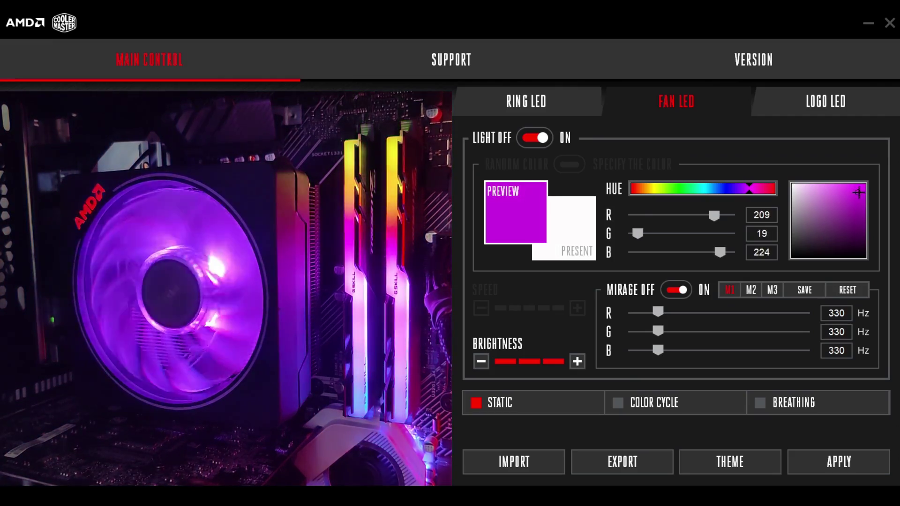
pyautogui.click(480, 361)
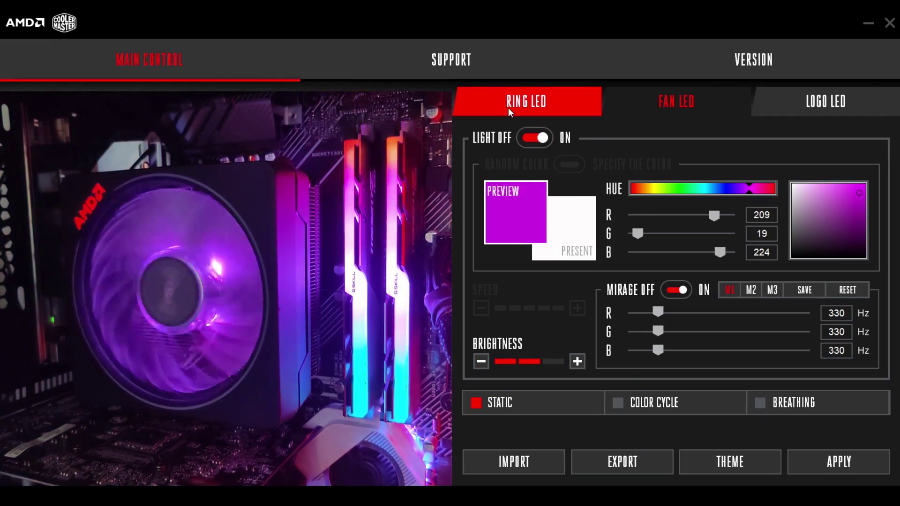
# - Toggle the Ring LED off and on, then set it to Static blue (46/19/238)
pyautogui.click(526, 137)
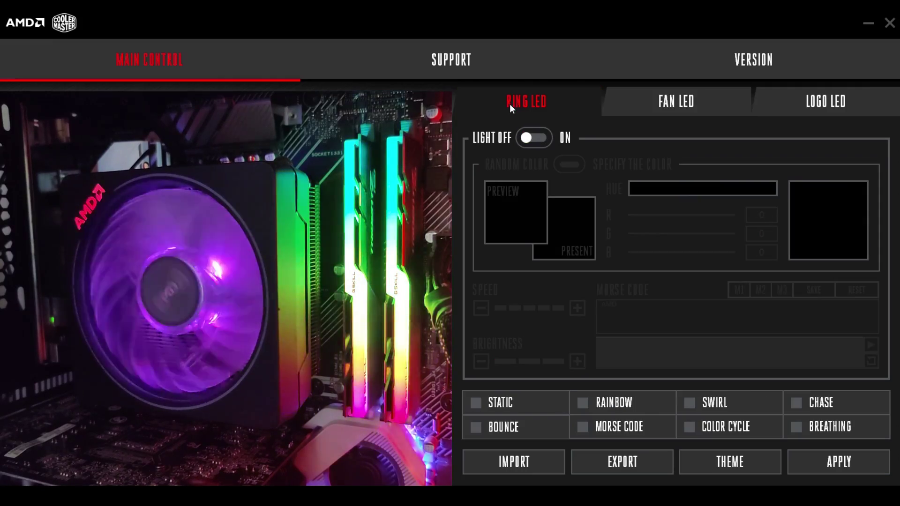
pyautogui.click(530, 138)
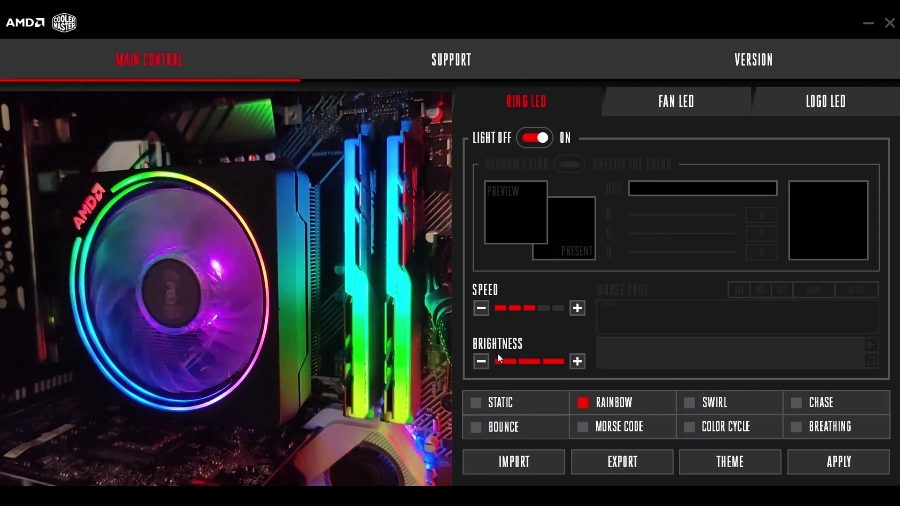
pyautogui.click(492, 404)
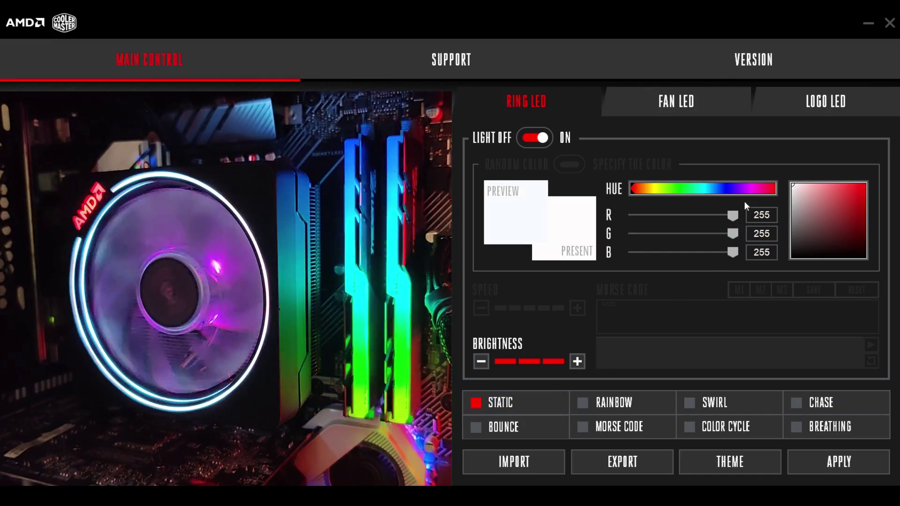
pyautogui.click(730, 187)
pyautogui.click(858, 189)
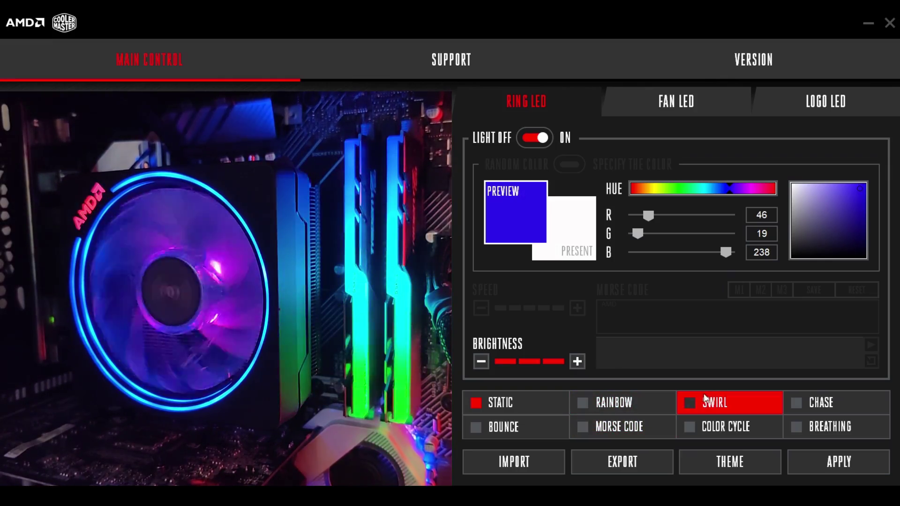
# - Try Swirl with Random Color toggled and CCW rotation, then switch the ring to Chase
pyautogui.click(704, 403)
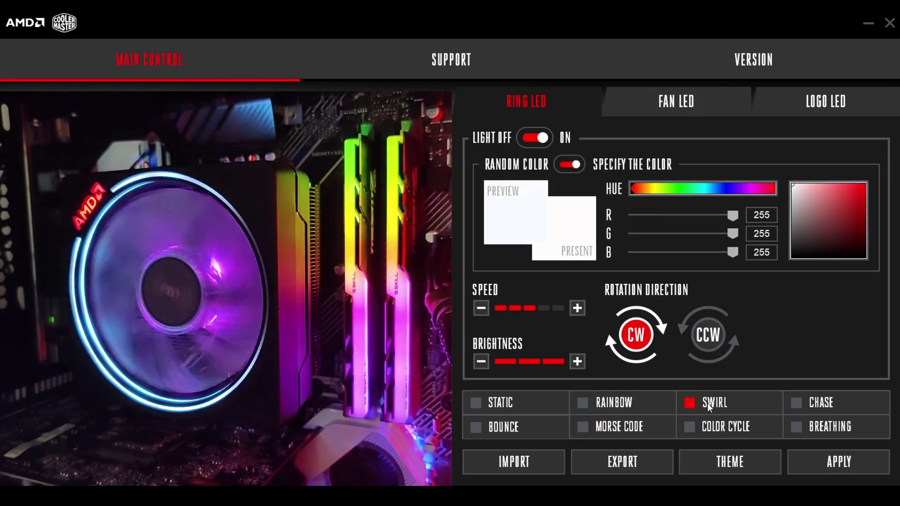
pyautogui.click(569, 164)
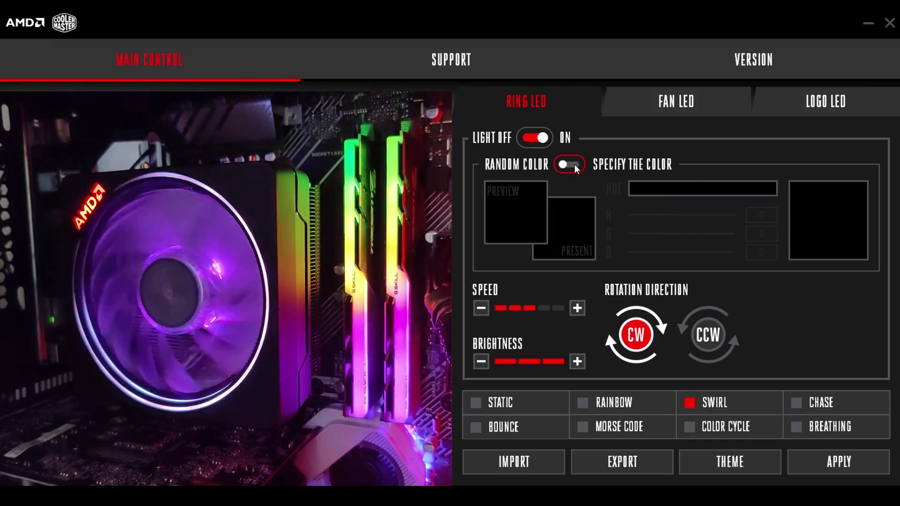
pyautogui.click(575, 166)
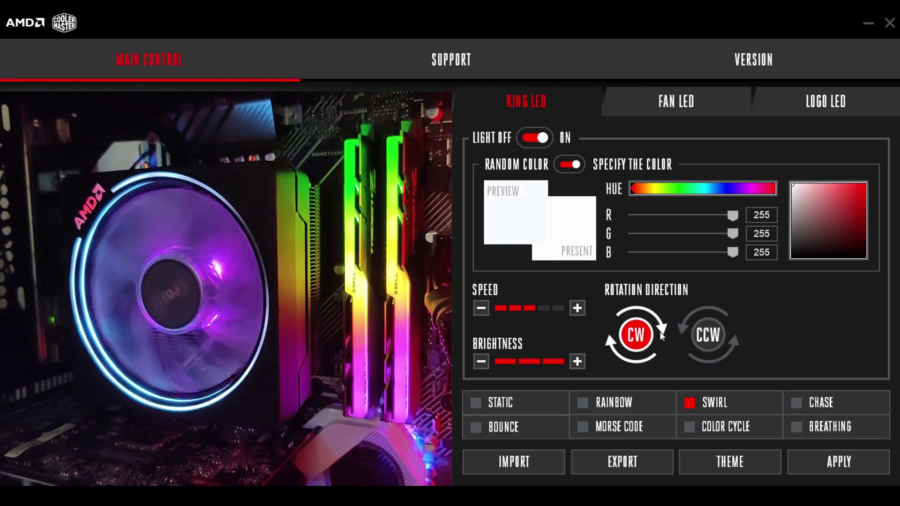
pyautogui.click(714, 333)
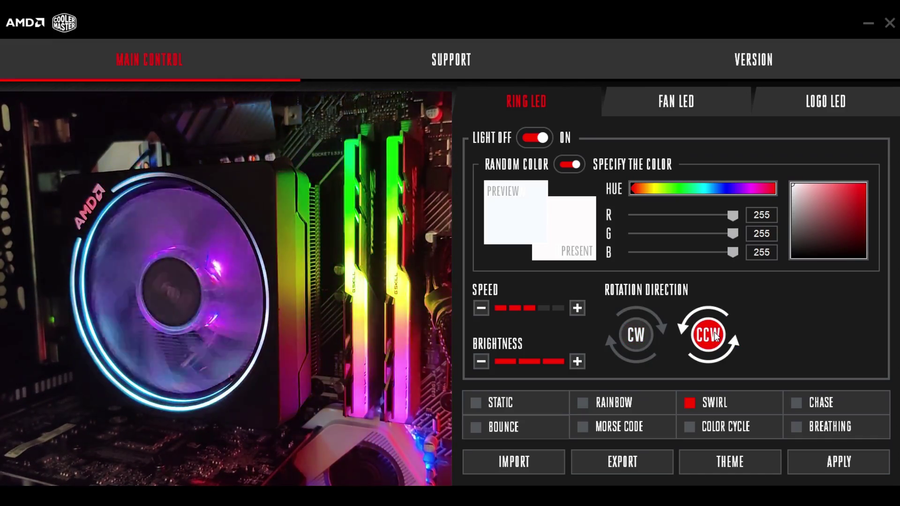
pyautogui.click(819, 403)
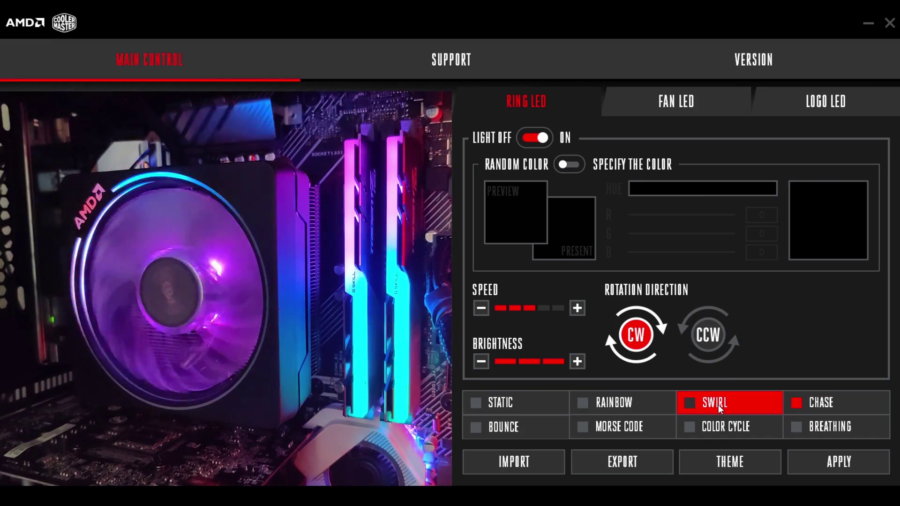
# - Try Bounce, Morse Code and Color Cycle, then set the ring to Breathing red (233/0/0)
pyautogui.click(520, 430)
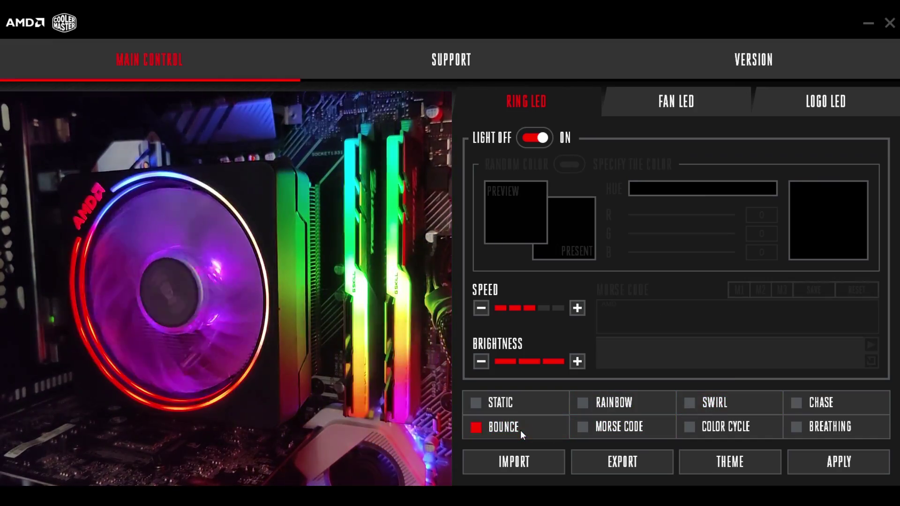
pyautogui.click(609, 427)
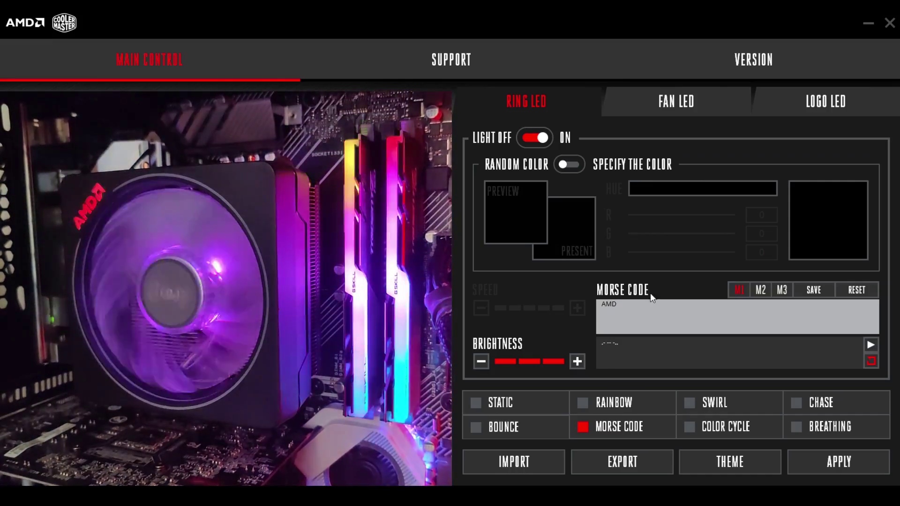
pyautogui.click(729, 428)
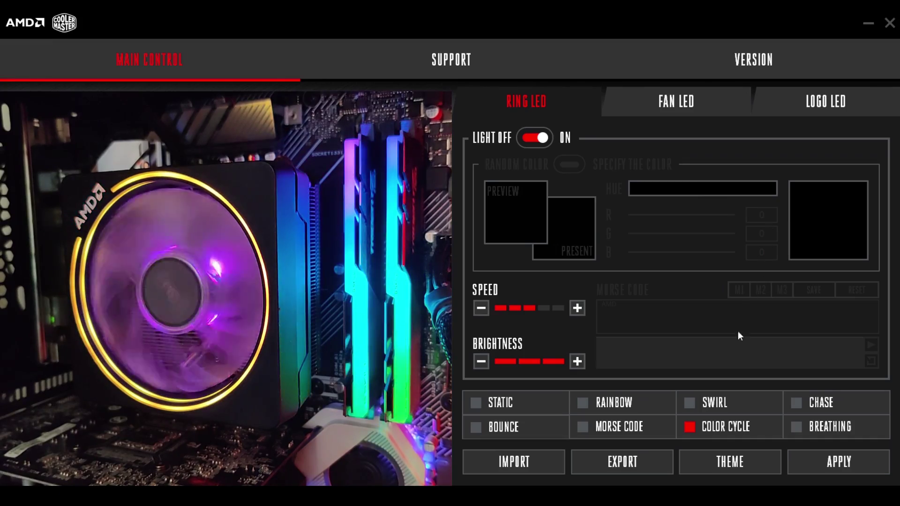
pyautogui.click(825, 426)
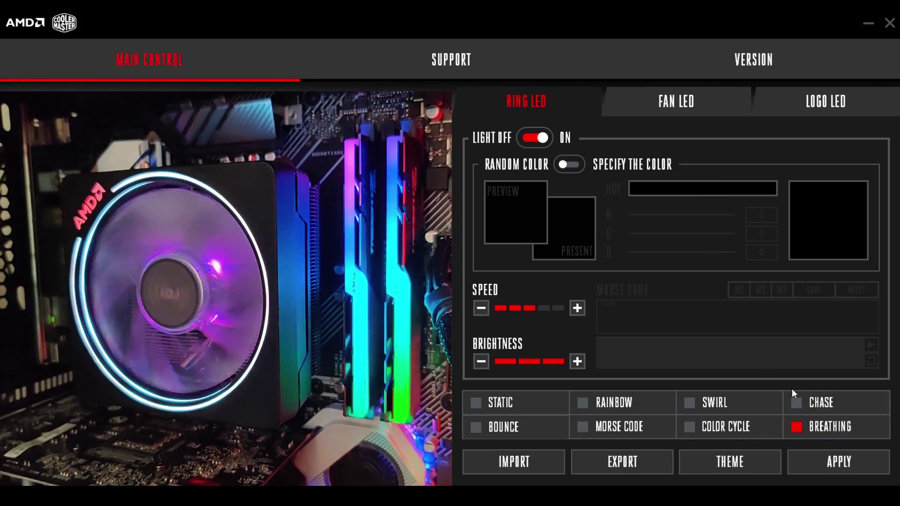
pyautogui.click(568, 164)
pyautogui.moveTo(829, 225); pyautogui.dragTo(865, 189)
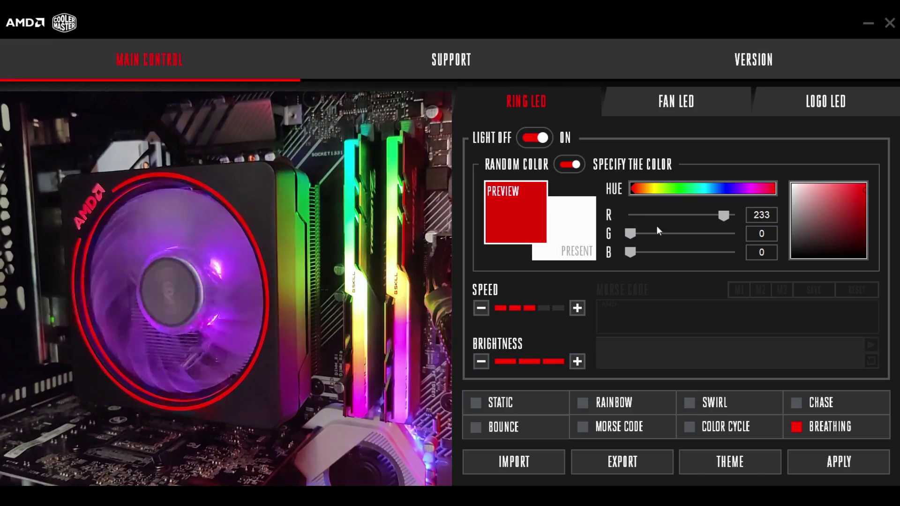
# - Reset the Wraith Prism lighting profiles to factory defaults so the ring LED shows Rainbow again
pyautogui.click(727, 459)
pyautogui.click(623, 421)
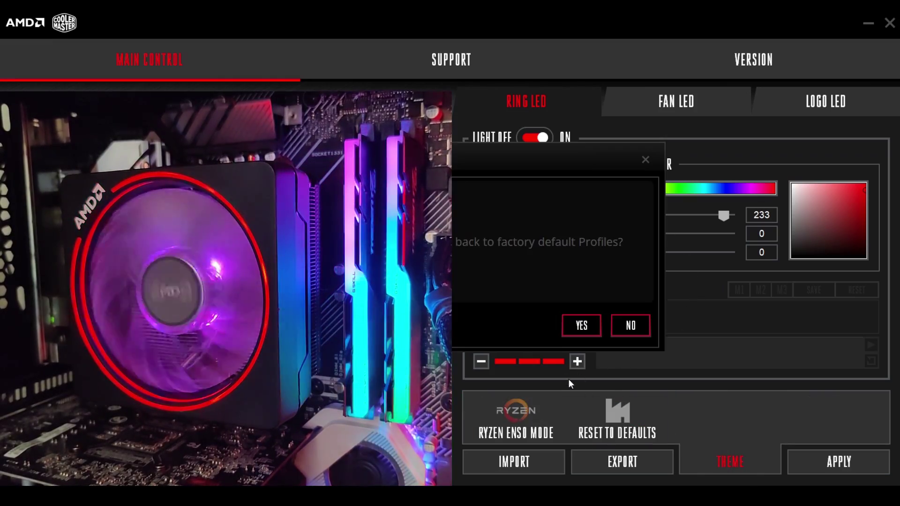
pyautogui.click(595, 328)
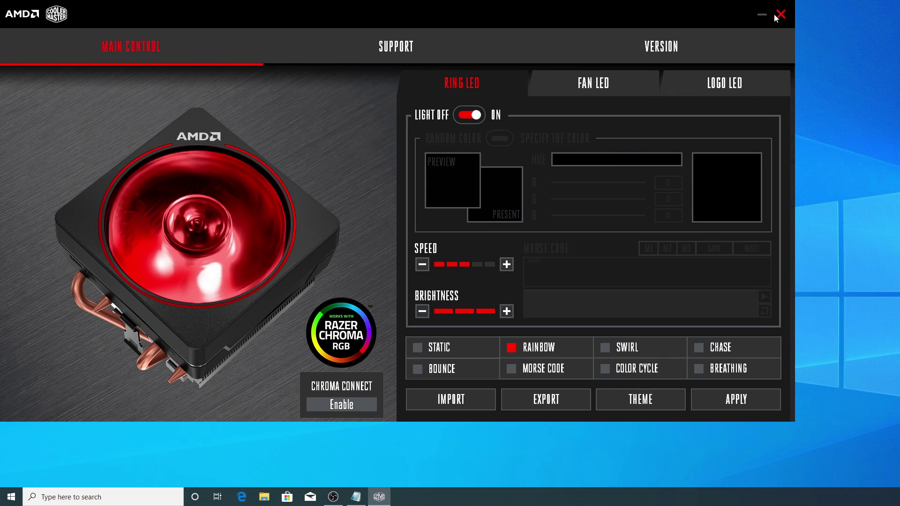
# - Minimise the Wraith Prism app, launch Armoury Crate by searching 'ar', and reposition its window
pyautogui.click(867, 23)
pyautogui.click(18, 496)
pyautogui.write('ar')
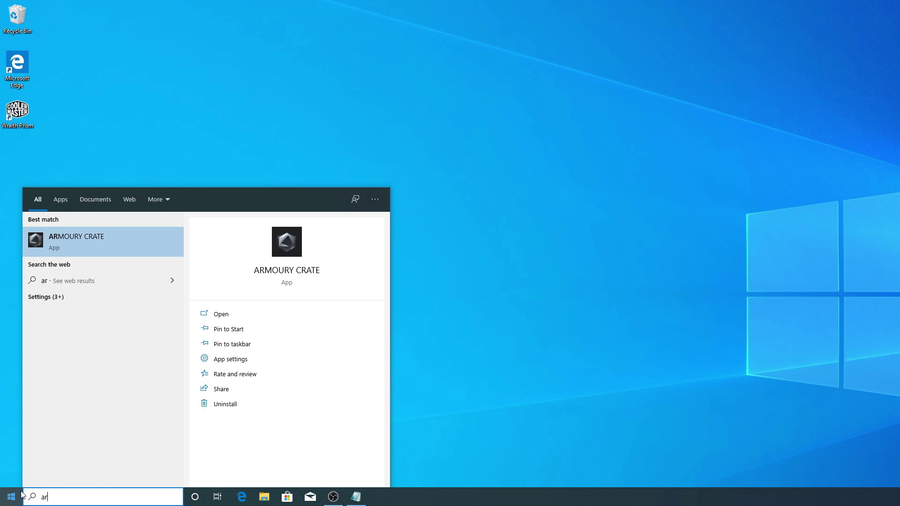
pyautogui.press('Return')
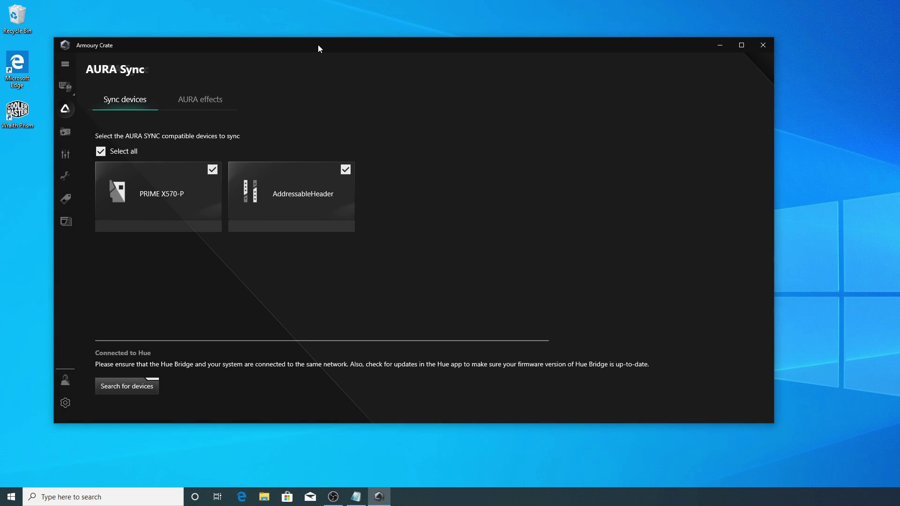
pyautogui.moveTo(318, 48); pyautogui.dragTo(319, 59)
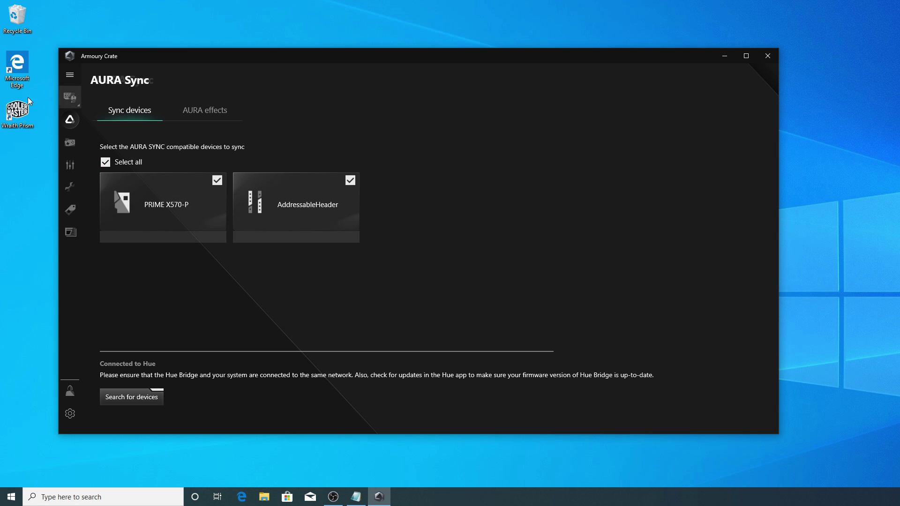
# - Try the Smart effect driven by CPU temperature, then apply the Music AURA effect
pyautogui.click(198, 110)
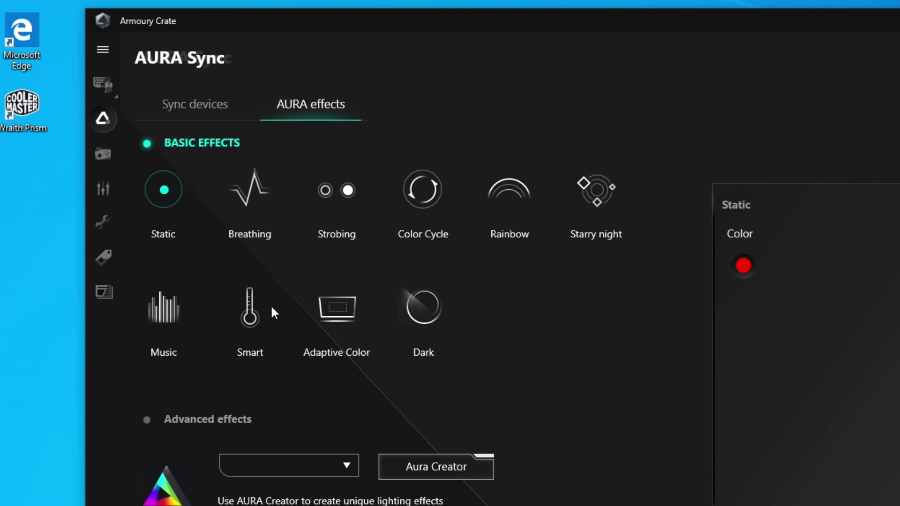
pyautogui.click(254, 313)
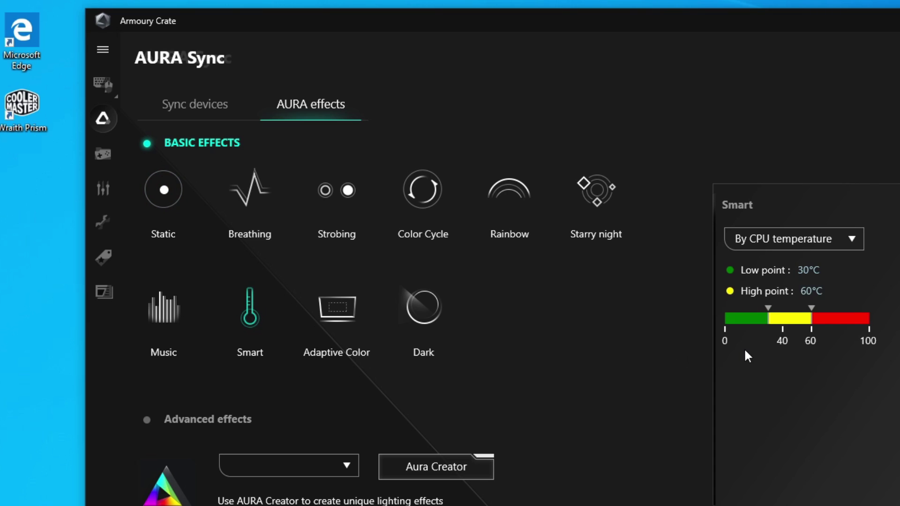
pyautogui.click(755, 238)
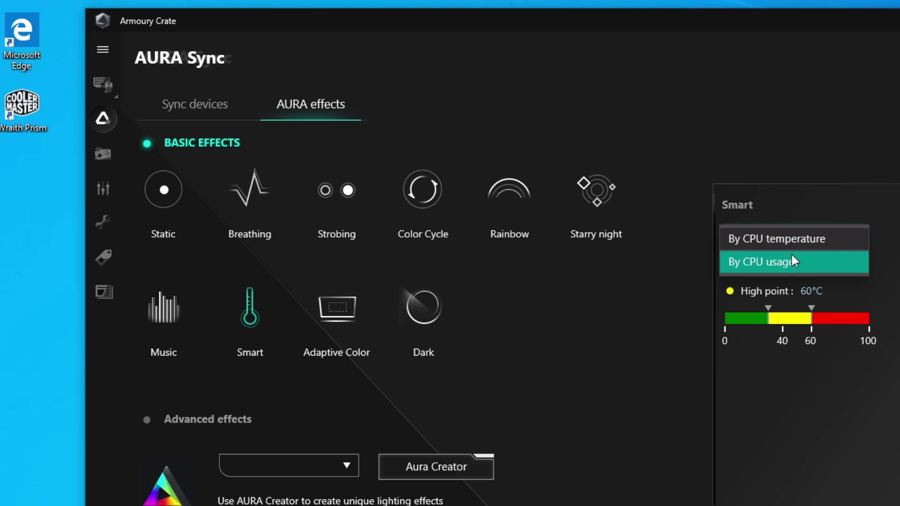
pyautogui.press('Escape')
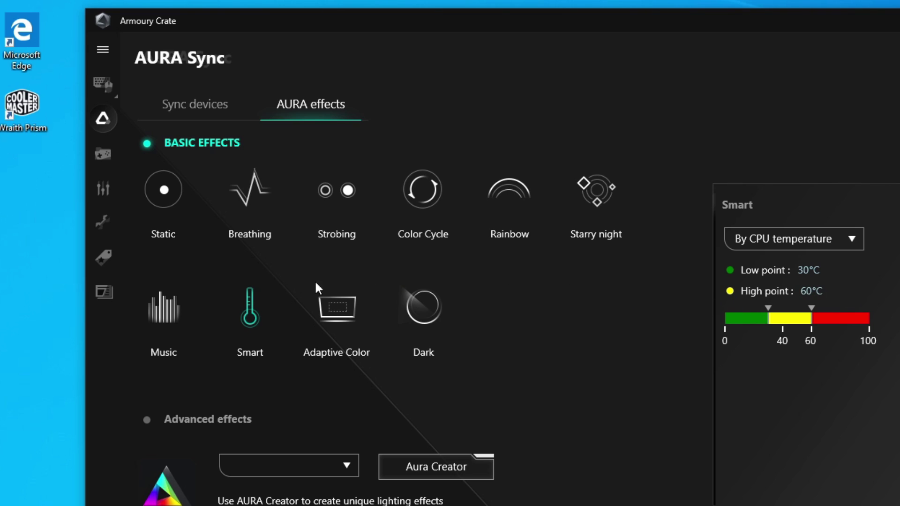
pyautogui.click(161, 316)
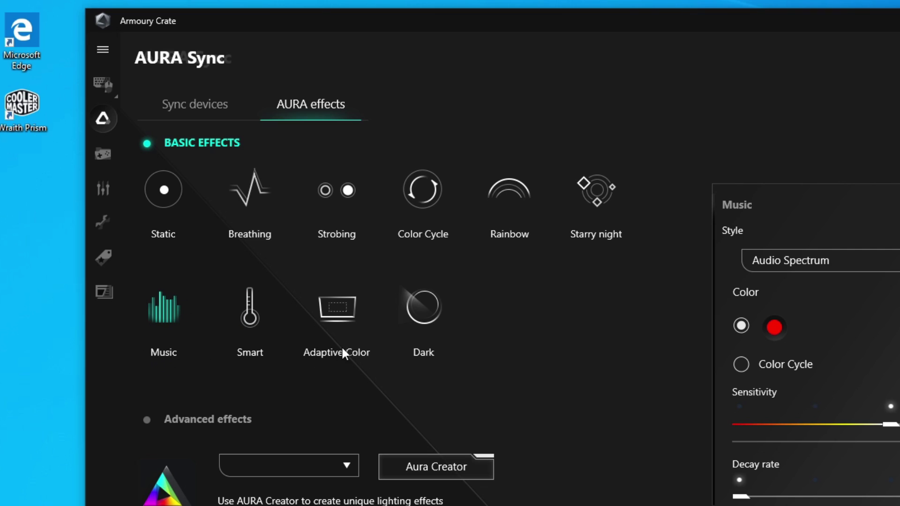
# - Apply the Adaptive Color effect from AURA Basic effects
pyautogui.click(343, 314)
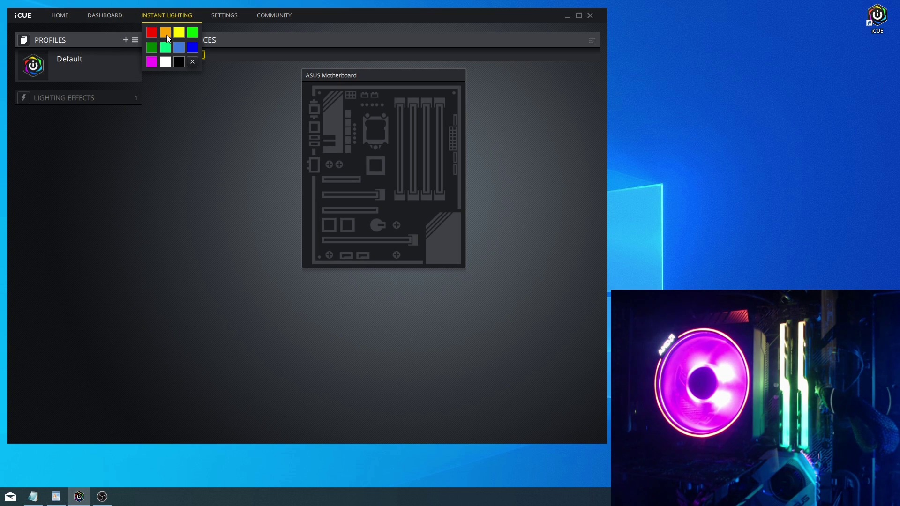
# - Try orange, green and blue Instant Lighting, then switch Instant Lighting off
pyautogui.click(167, 32)
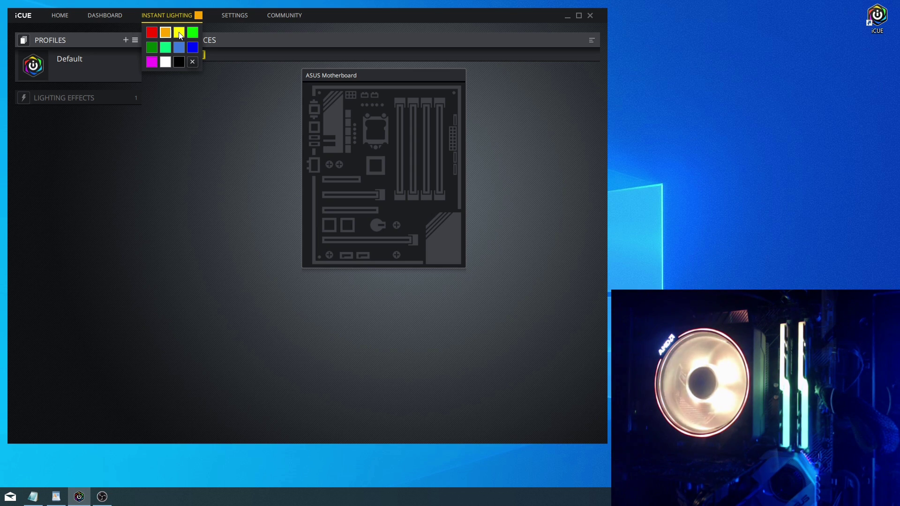
pyautogui.click(195, 35)
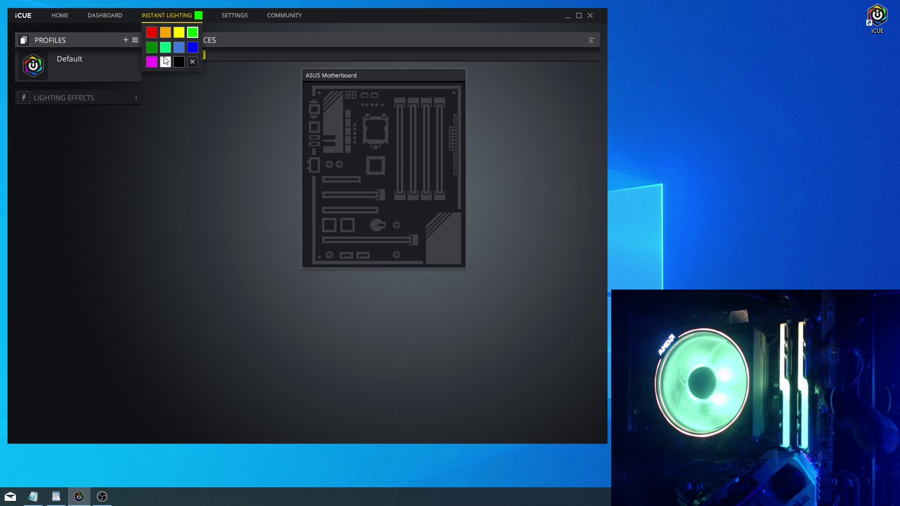
pyautogui.click(192, 50)
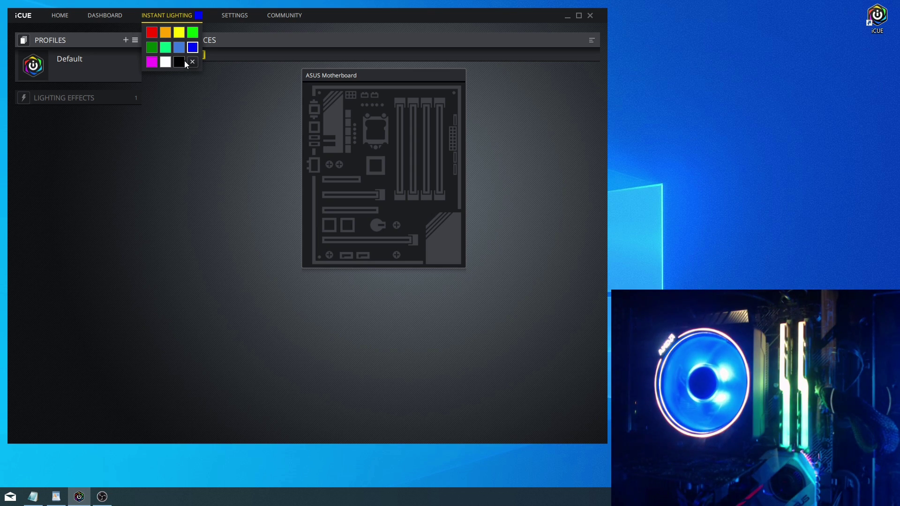
pyautogui.click(192, 62)
pyautogui.scroll(-1, 204, 356)
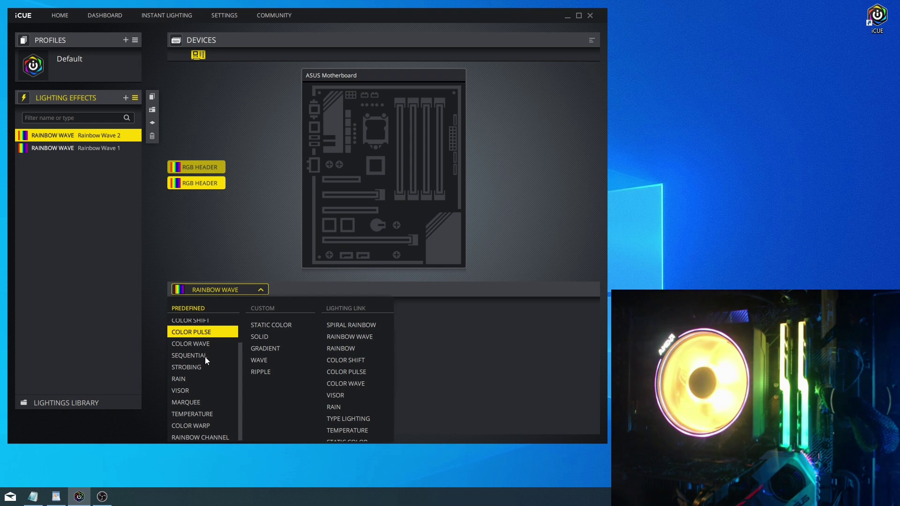
# - Change the second effect to Visor at Slow speed, alternating red and blue
pyautogui.click(203, 388)
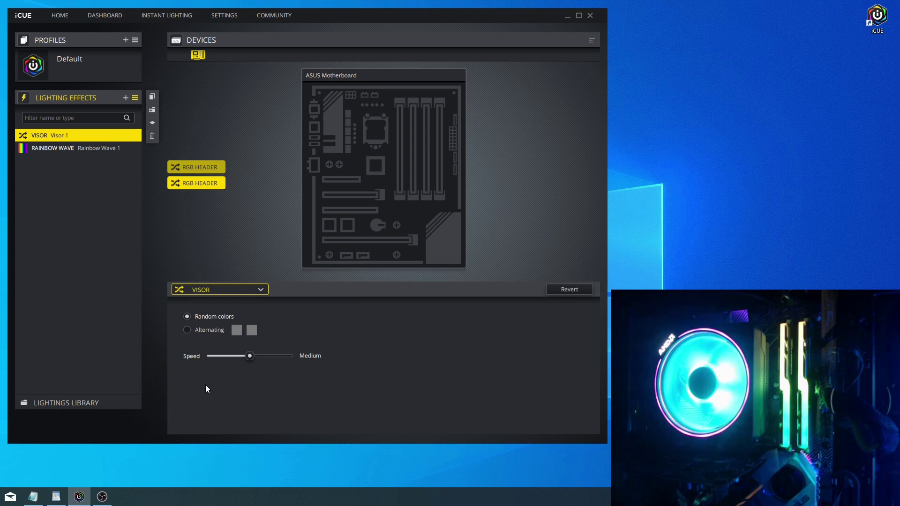
pyautogui.moveTo(249, 356); pyautogui.dragTo(210, 351)
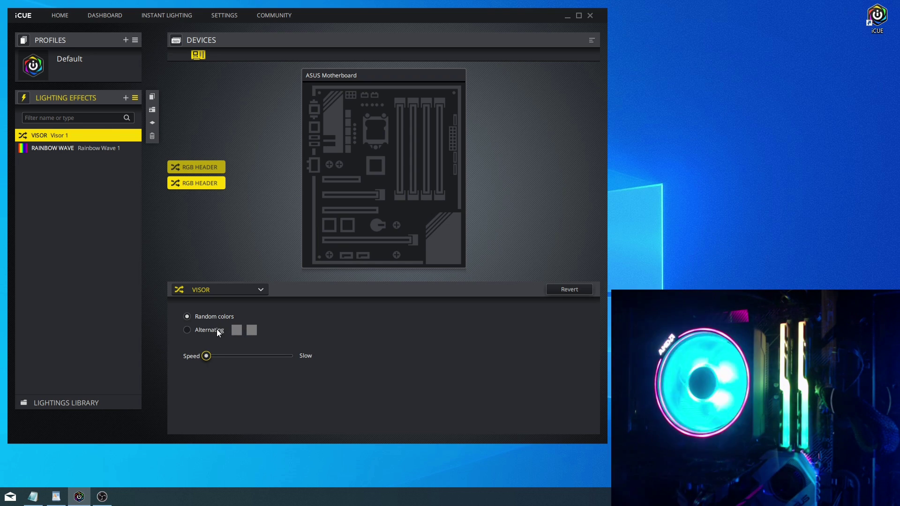
pyautogui.click(211, 329)
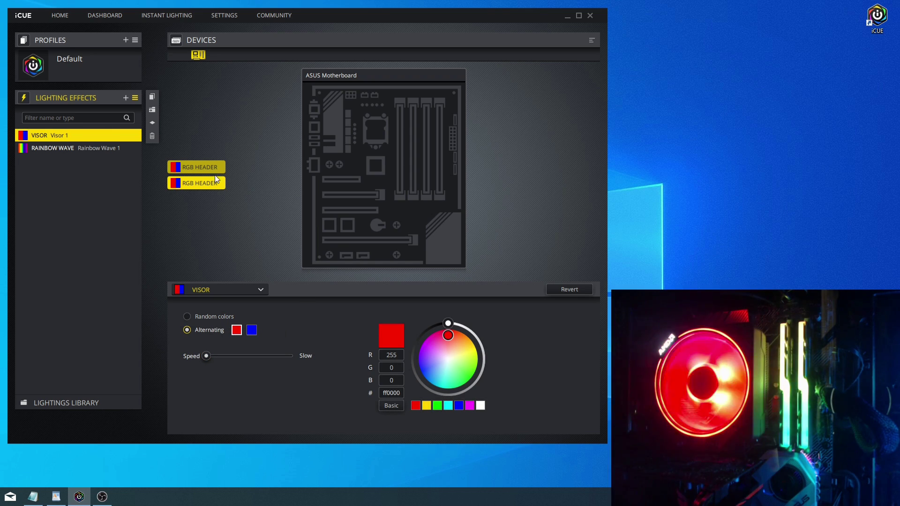
pyautogui.click(92, 146)
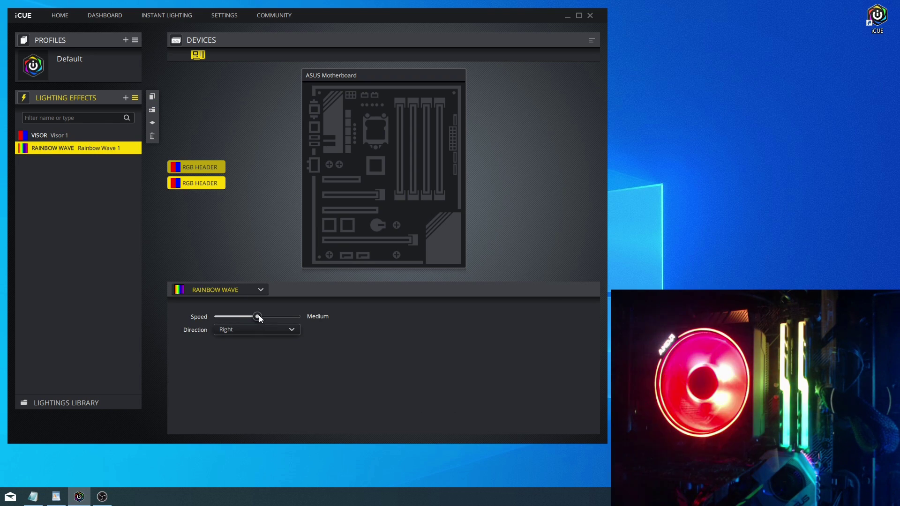
# - Adjust Rainbow Wave speed, select Visor 1, and open the Default profile's edit settings
pyautogui.moveTo(257, 316); pyautogui.dragTo(271, 319)
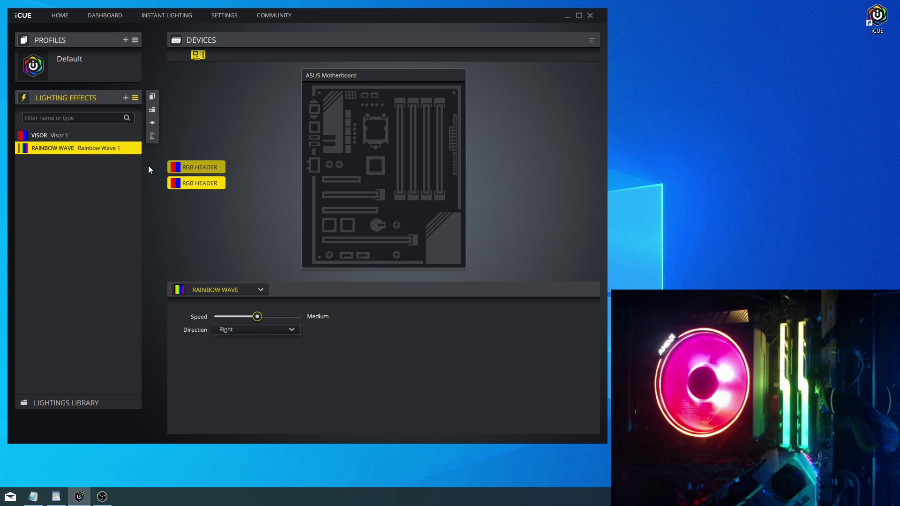
pyautogui.click(107, 136)
pyautogui.click(71, 71)
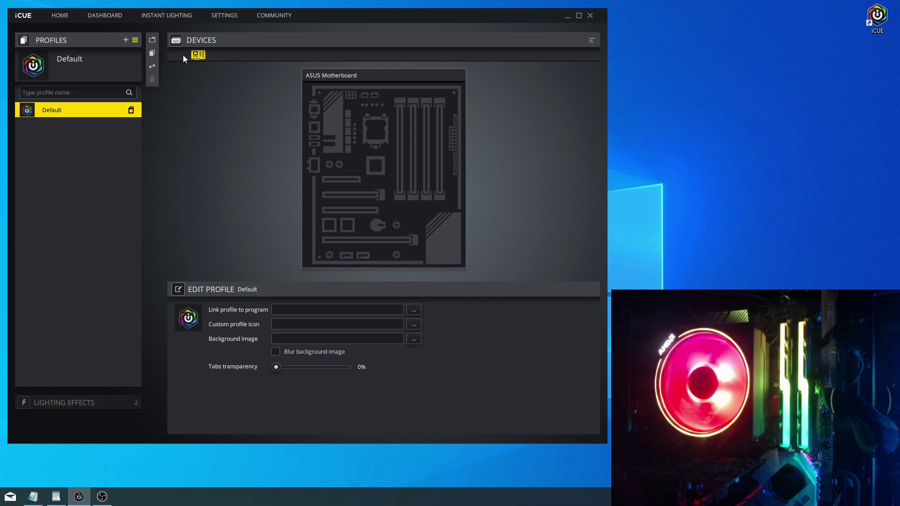
# - Open iCUE settings, then bring the Wraith Prism window fully on screen
pyautogui.click(223, 15)
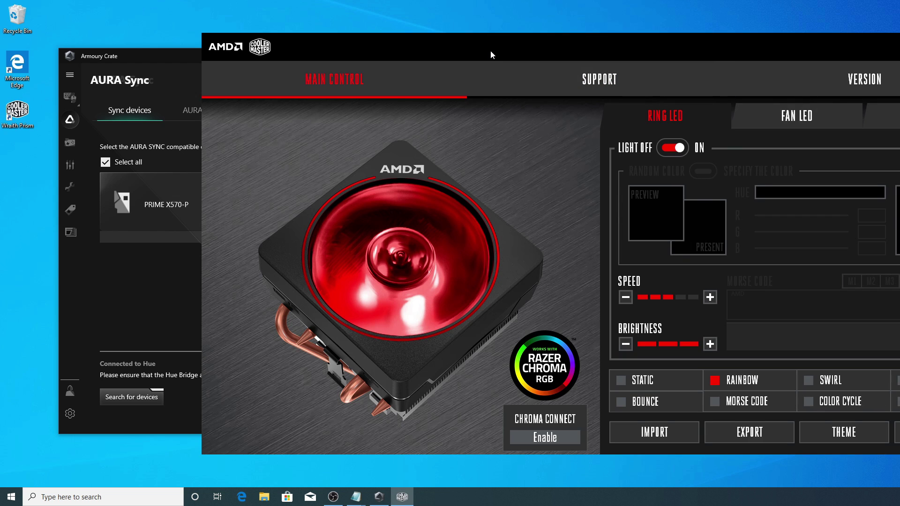
pyautogui.moveTo(491, 52); pyautogui.dragTo(375, 32)
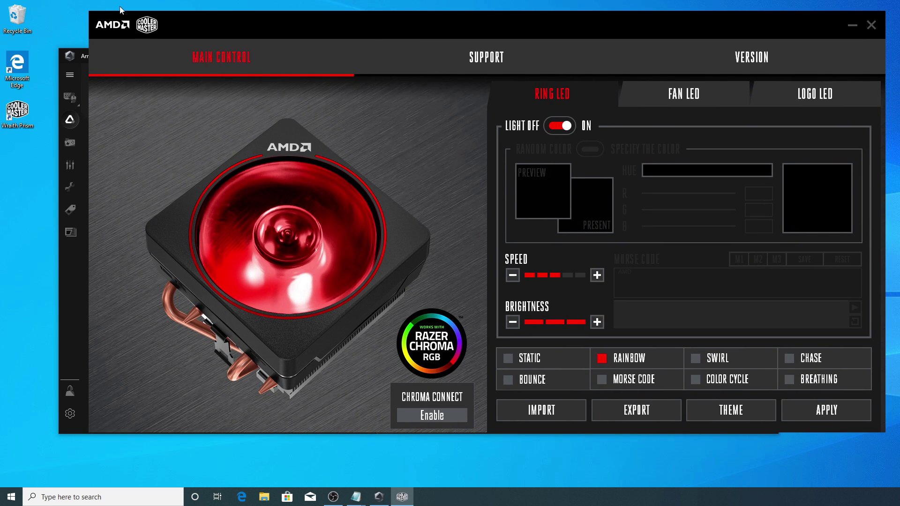
pyautogui.moveTo(413, 22); pyautogui.dragTo(379, 33)
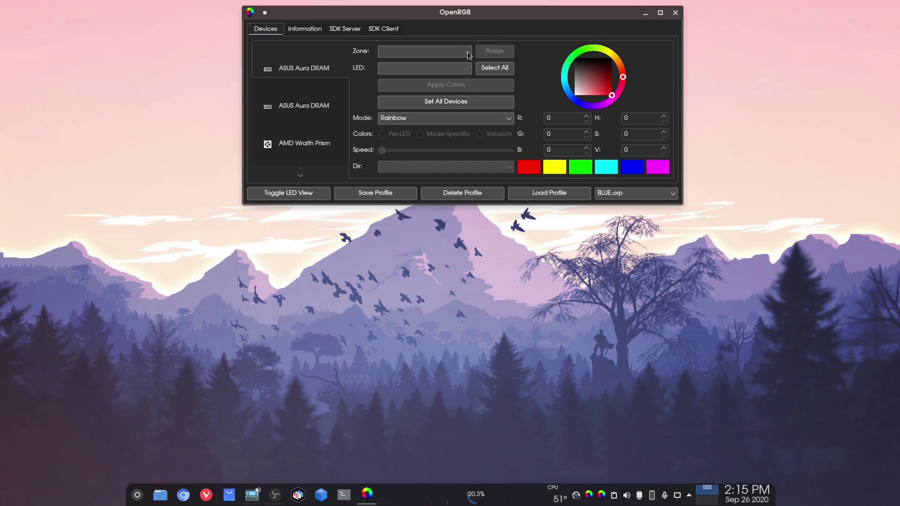
# - Reposition the OpenRGB window and select AMD Wraith Prism in the Devices list
pyautogui.moveTo(487, 13); pyautogui.dragTo(470, 28)
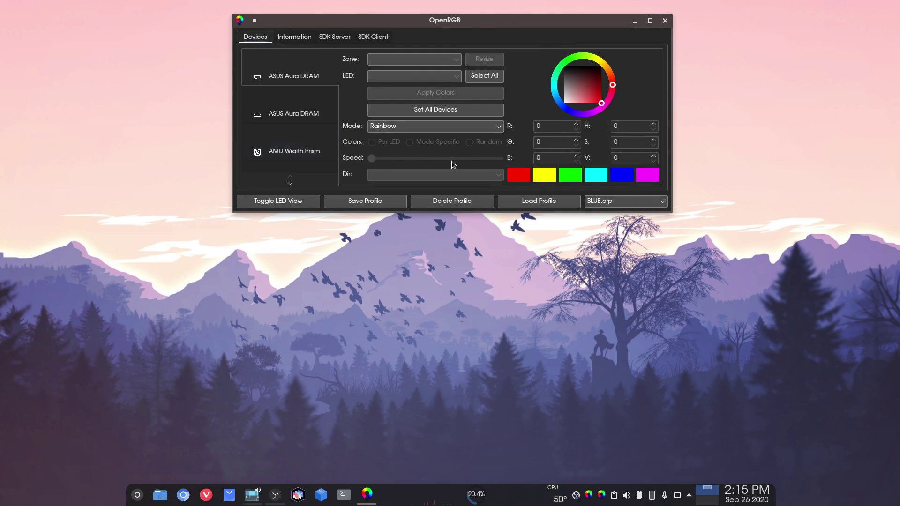
pyautogui.moveTo(426, 19); pyautogui.dragTo(420, 13)
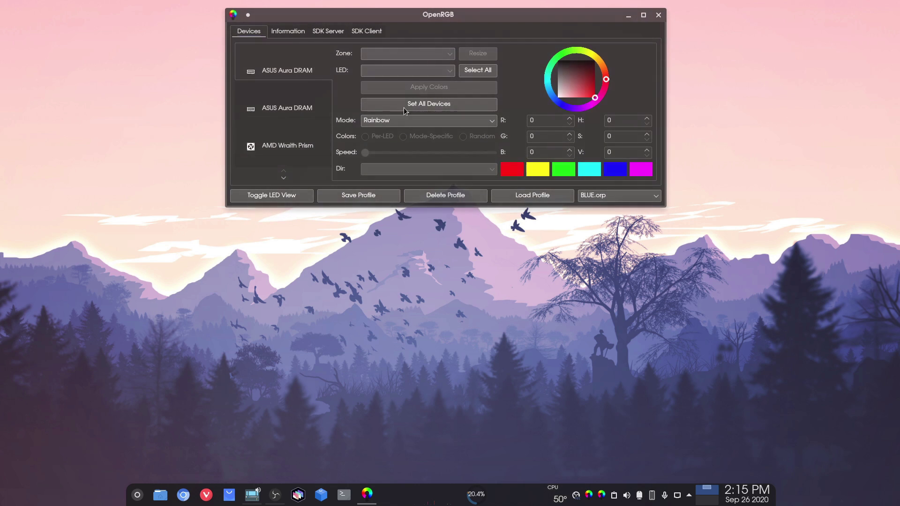
pyautogui.click(261, 149)
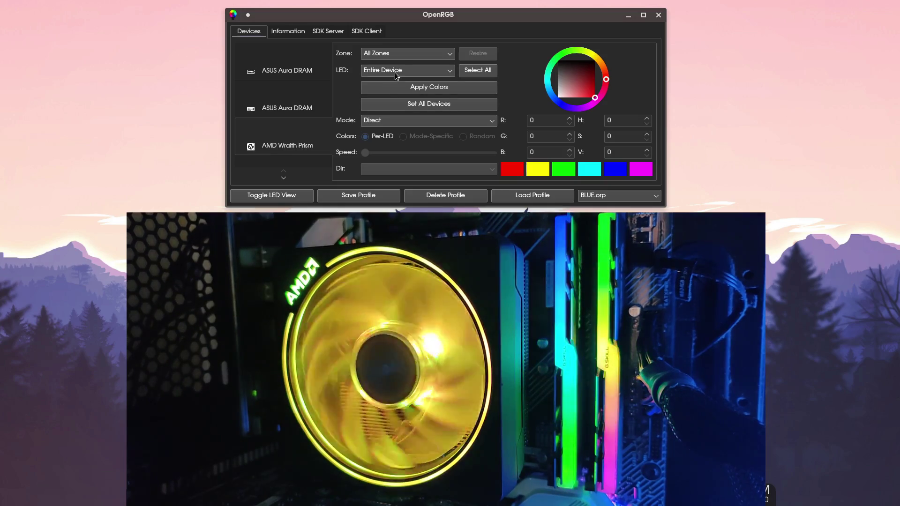
# - Select the cooler's Logo zone and switch its lighting mode to Chase
pyautogui.click(406, 54)
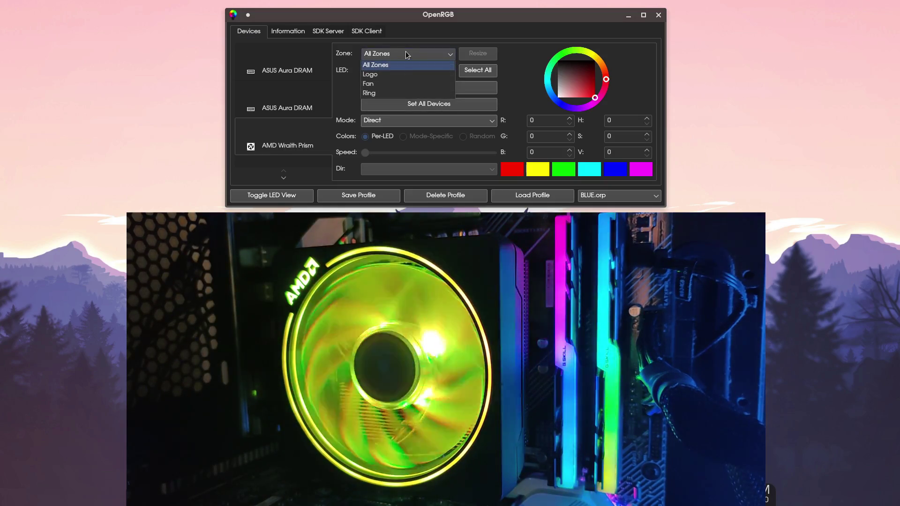
pyautogui.click(371, 75)
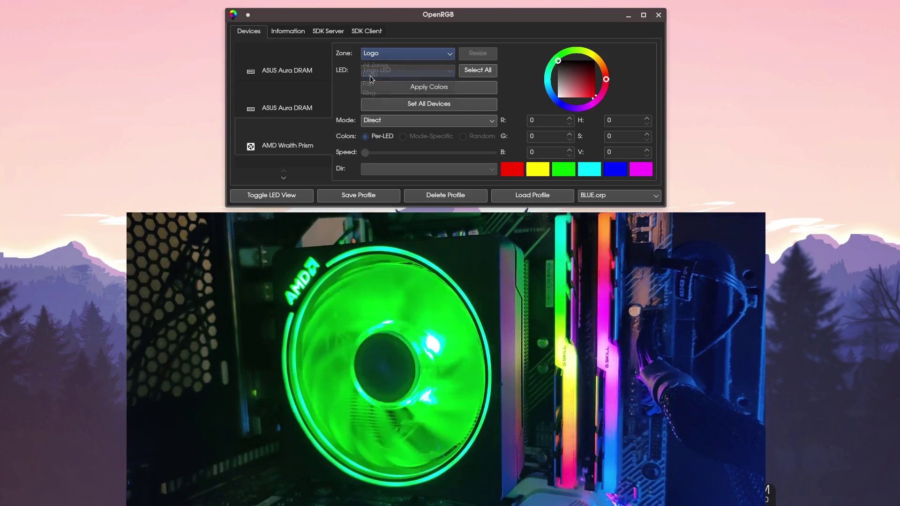
pyautogui.click(398, 123)
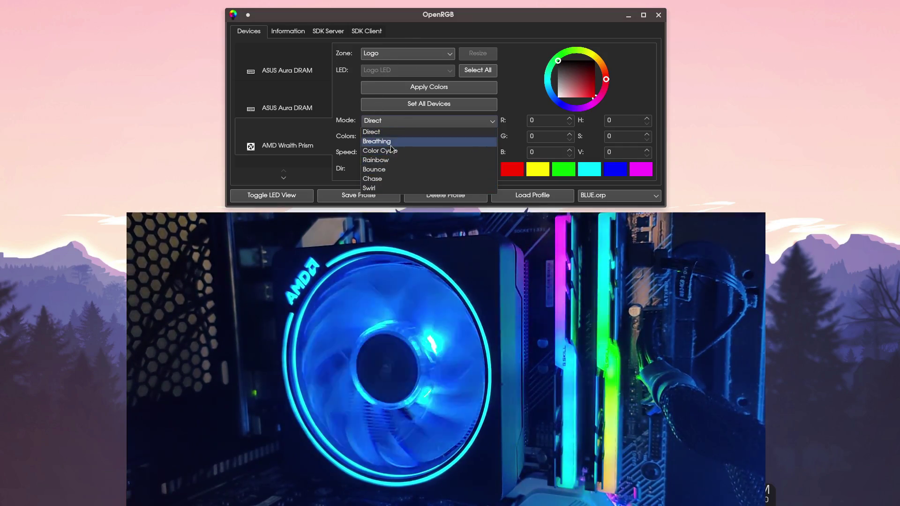
pyautogui.click(390, 178)
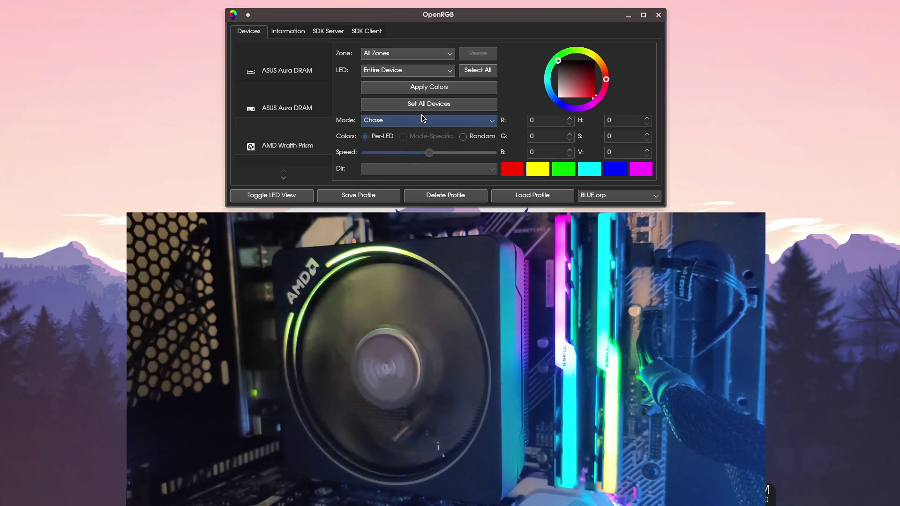
# - Apply magenta (R 252, G 22, B 222) to the cooler, then to all devices including RAM
pyautogui.click(595, 104)
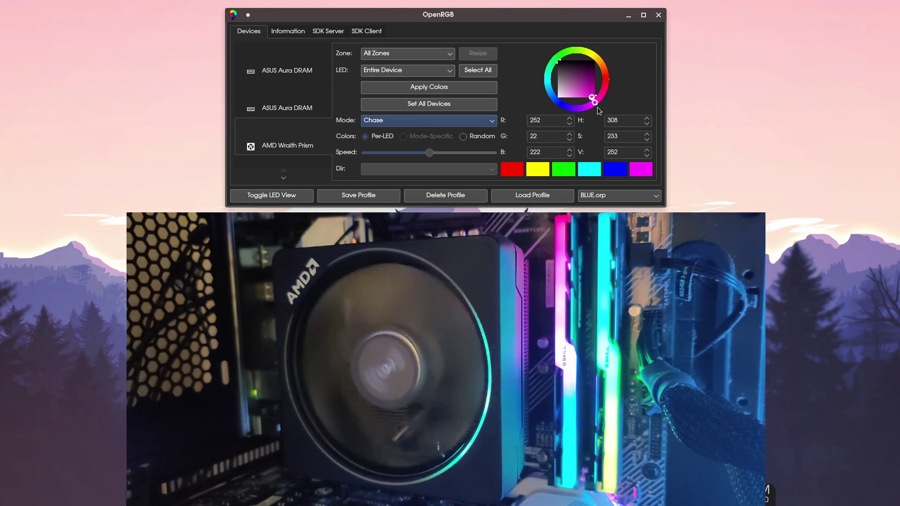
pyautogui.click(432, 89)
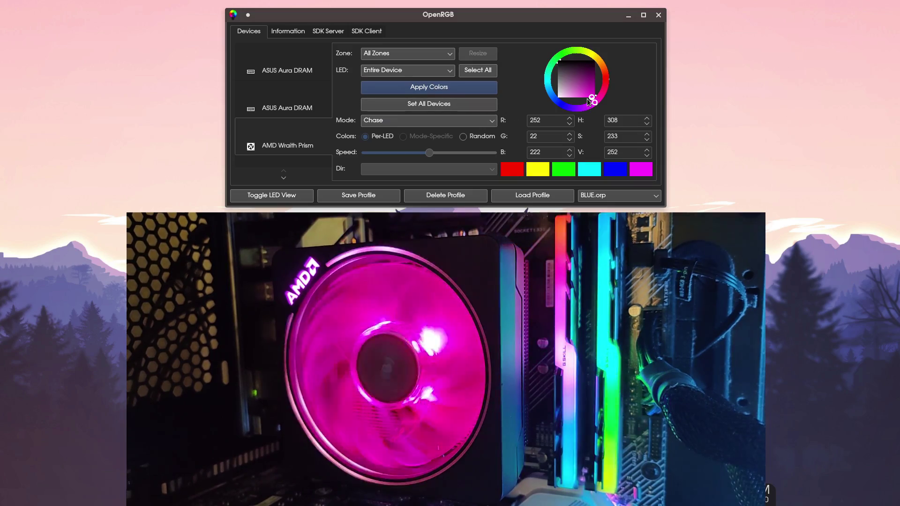
pyautogui.click(428, 105)
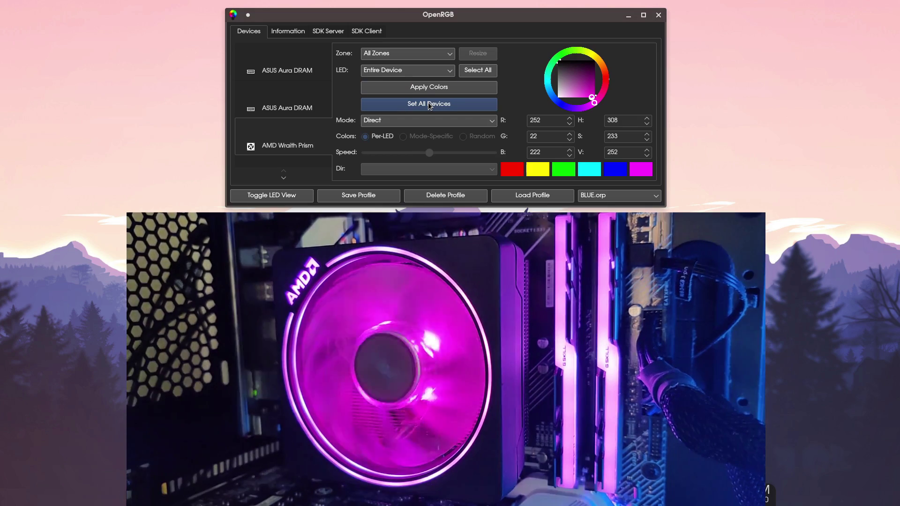
pyautogui.click(405, 58)
pyautogui.click(391, 65)
pyautogui.click(386, 54)
pyautogui.click(389, 83)
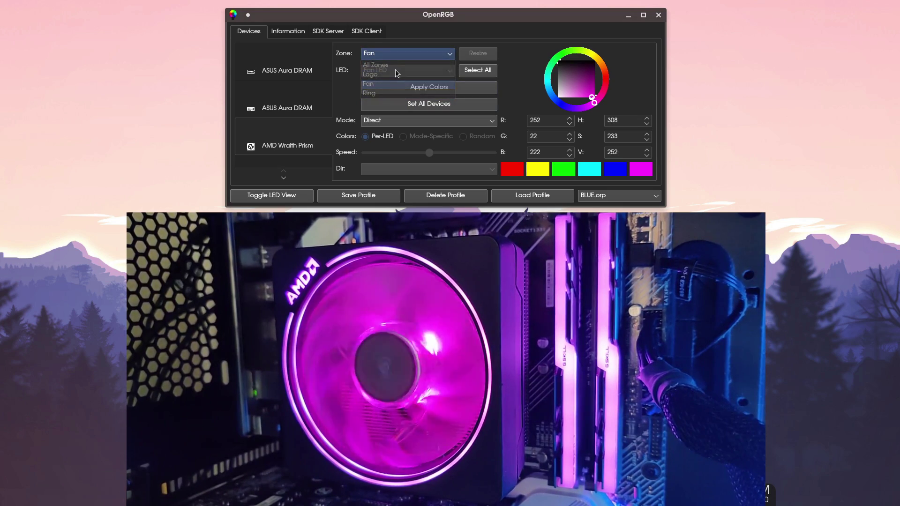
pyautogui.click(398, 120)
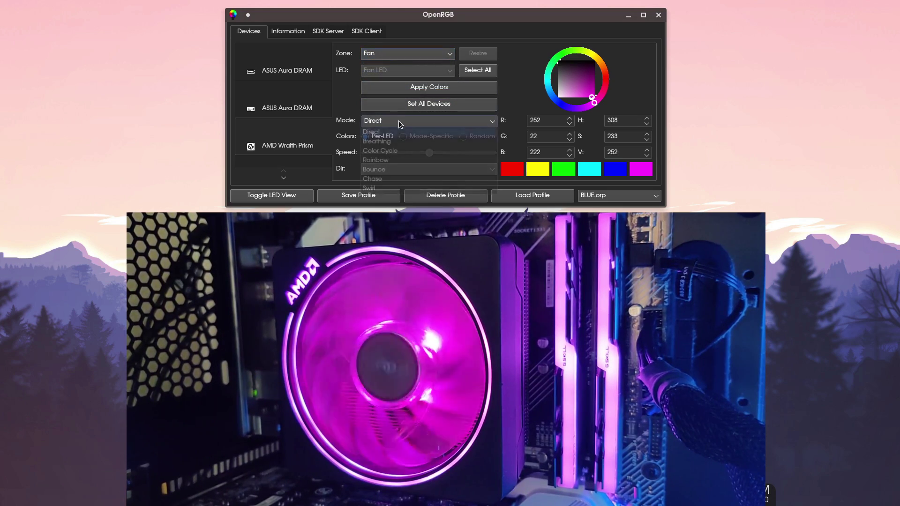
pyautogui.click(397, 162)
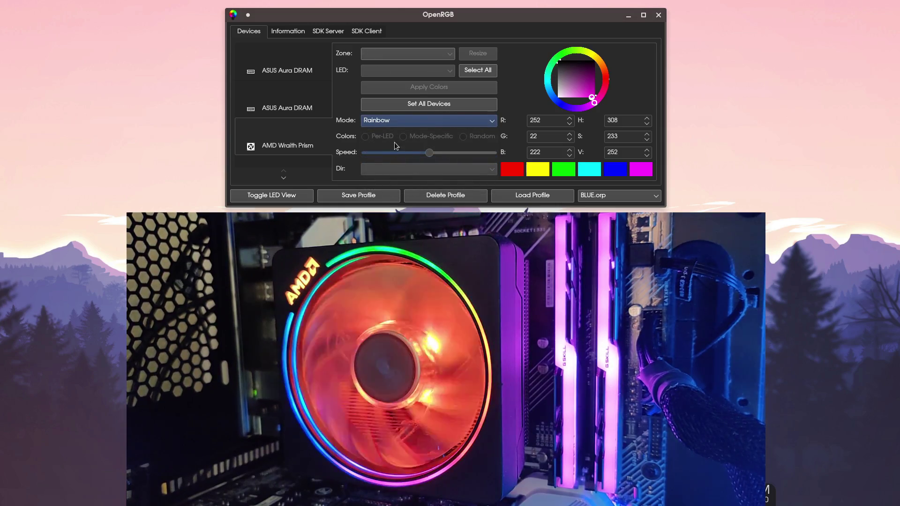
pyautogui.click(451, 104)
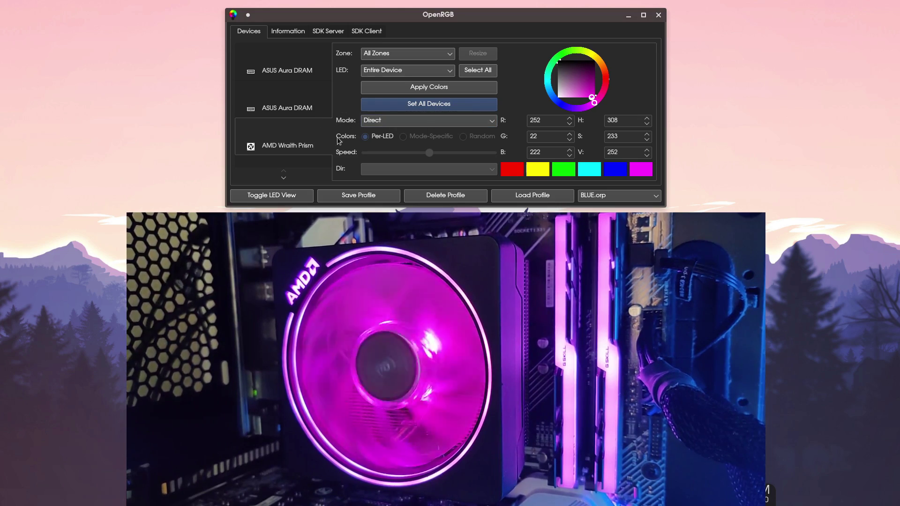
pyautogui.click(381, 121)
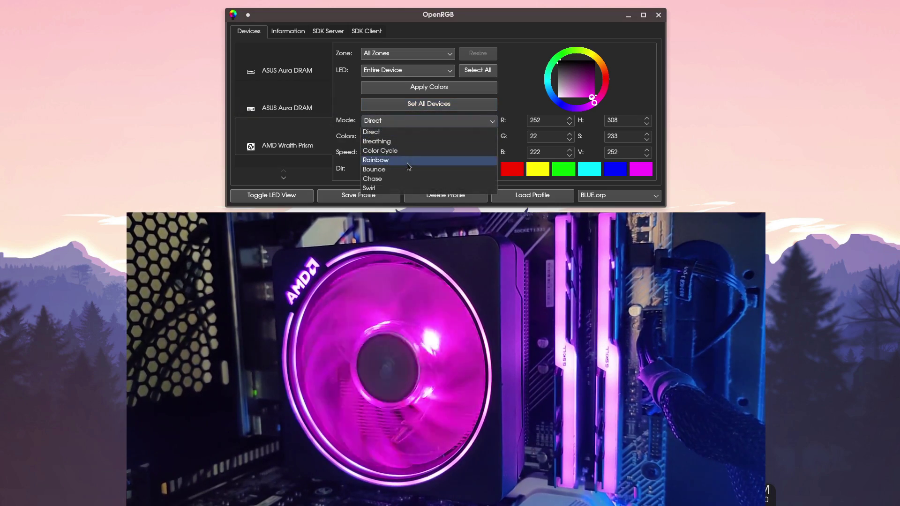
pyautogui.click(390, 160)
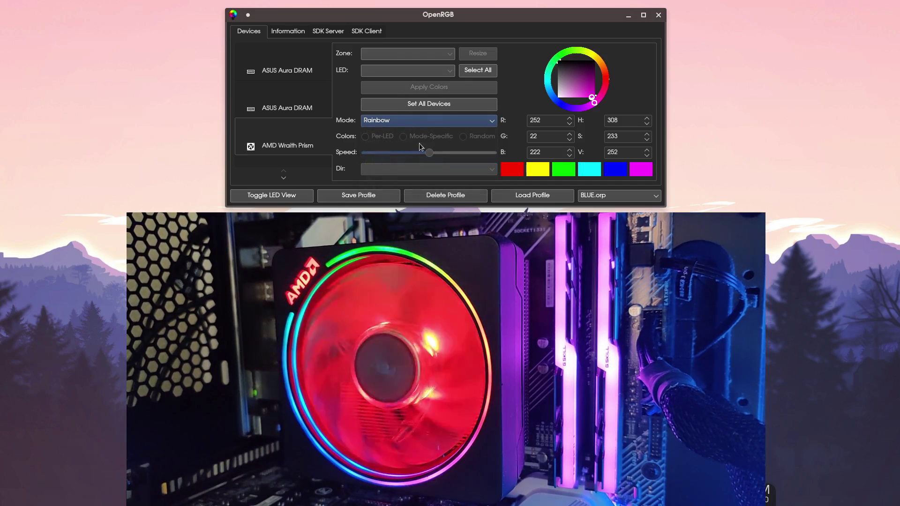
pyautogui.click(436, 103)
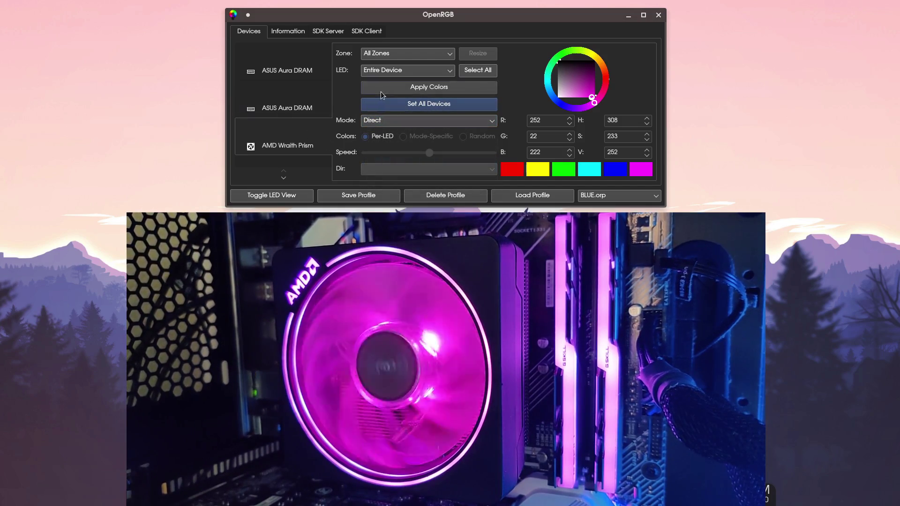
# - Put the Wraith Prism's Fan zone in magenta Breathing mode and apply, leaving speed at default
pyautogui.click(403, 53)
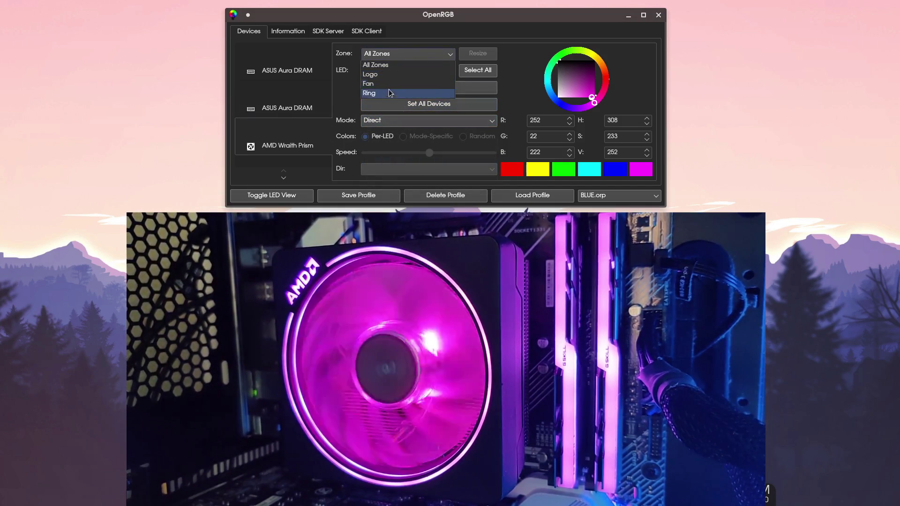
pyautogui.click(387, 84)
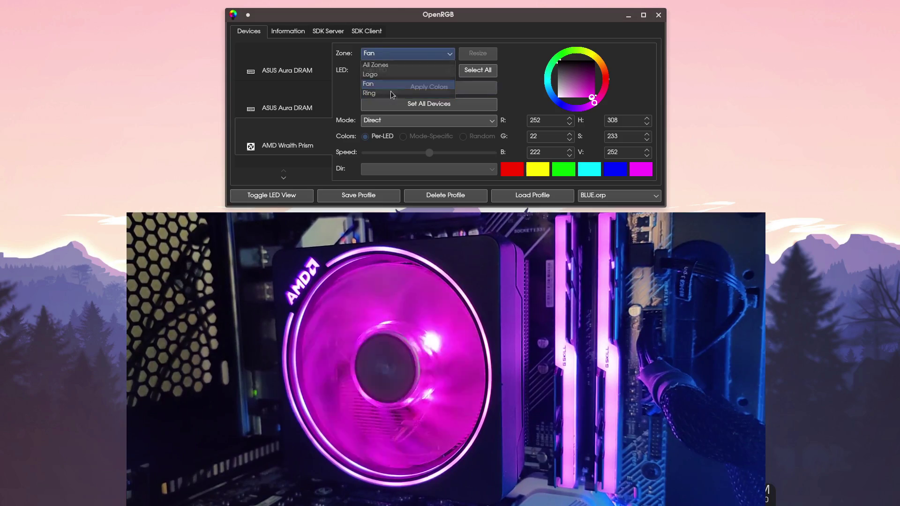
pyautogui.click(418, 121)
pyautogui.click(394, 141)
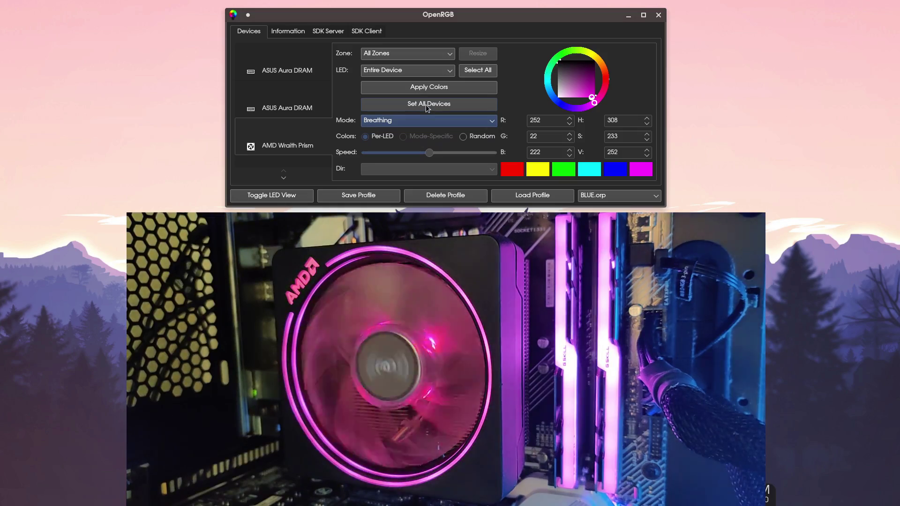
pyautogui.click(431, 89)
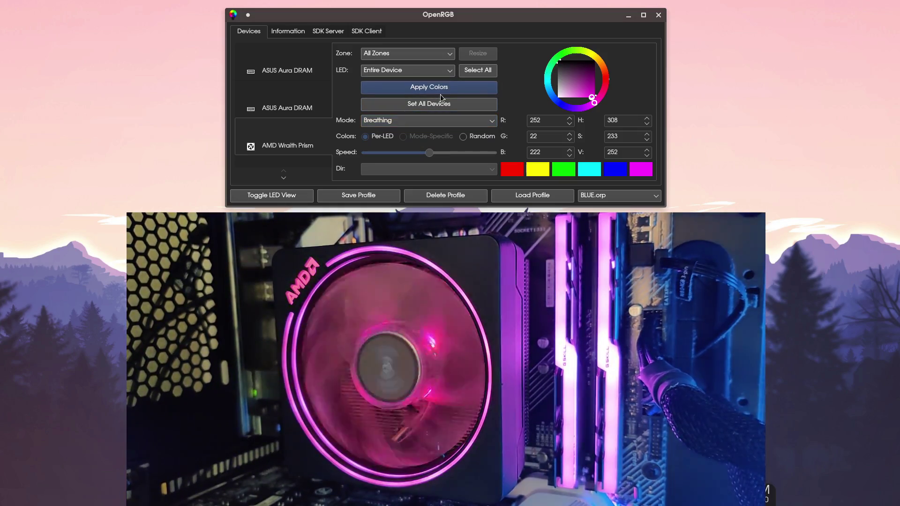
pyautogui.moveTo(428, 153)
pyautogui.mouseDown()
pyautogui.moveTo(467, 153)
pyautogui.moveTo(426, 153)
pyautogui.mouseUp()
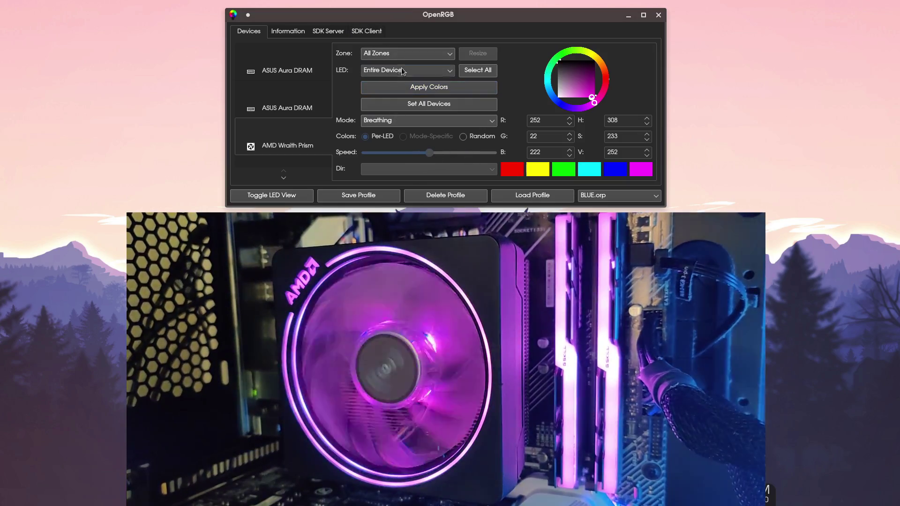
# - Set the first ASUS Aura DRAM stick to the Rainbow effect
pyautogui.click(291, 96)
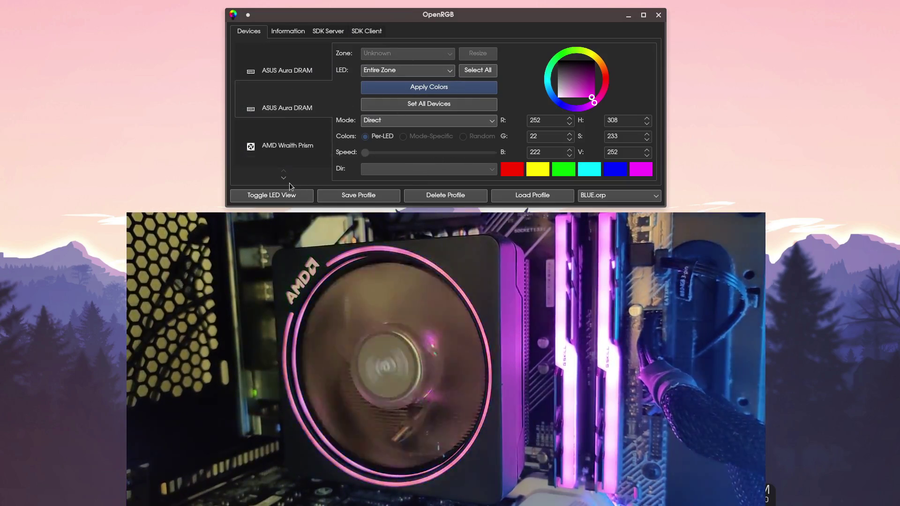
pyautogui.click(288, 58)
pyautogui.click(283, 105)
pyautogui.click(291, 67)
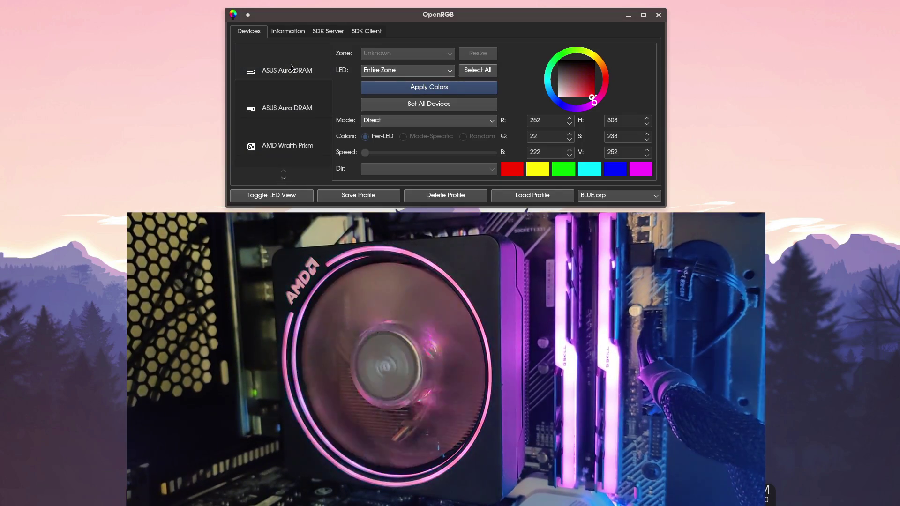
pyautogui.click(394, 104)
pyautogui.click(398, 122)
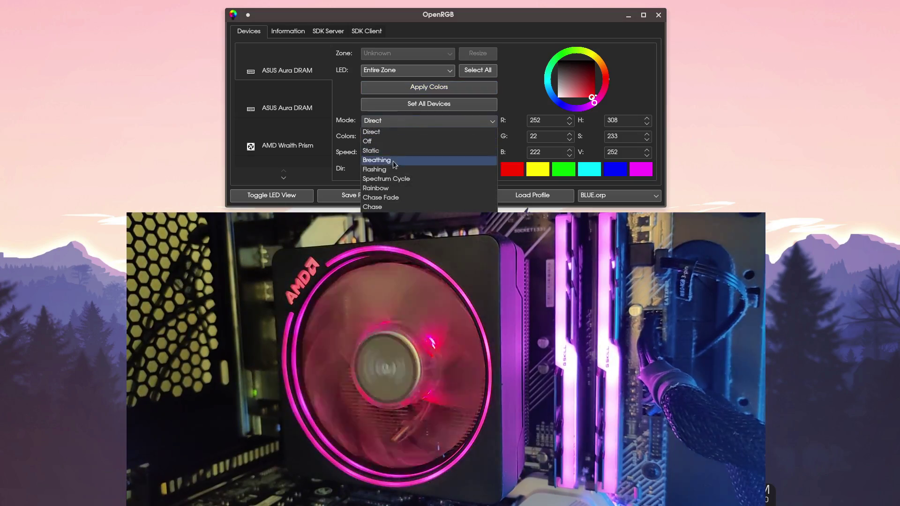
pyautogui.click(389, 185)
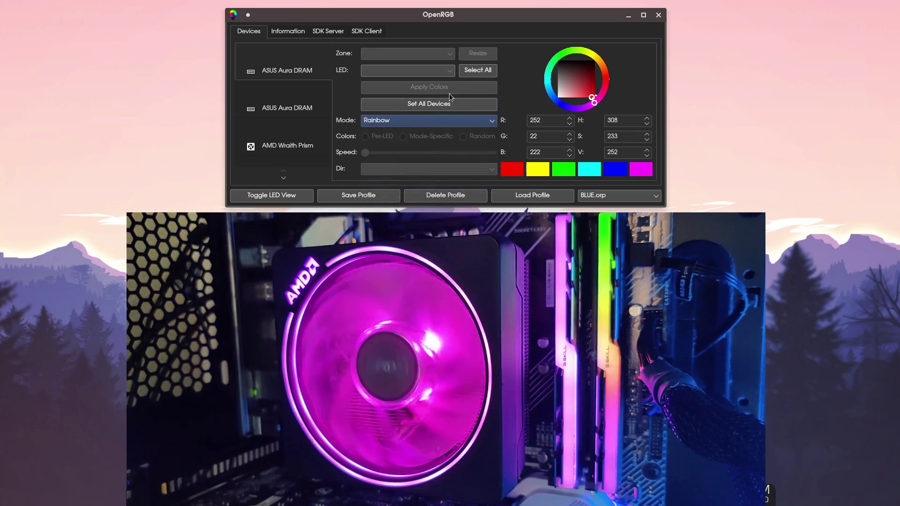
# - Set the second ASUS Aura DRAM stick and the AMD Wraith Prism cooler to Rainbow
pyautogui.click(292, 108)
pyautogui.click(398, 121)
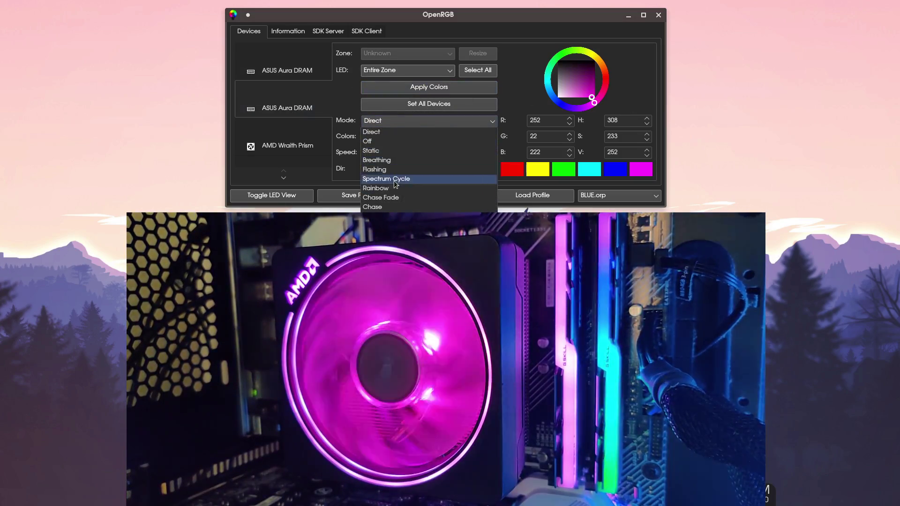
pyautogui.click(396, 190)
pyautogui.click(287, 145)
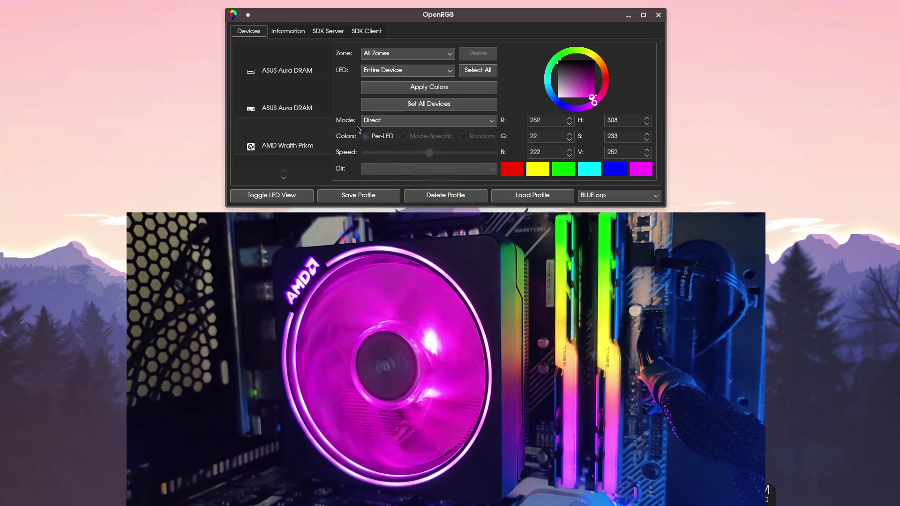
pyautogui.click(382, 124)
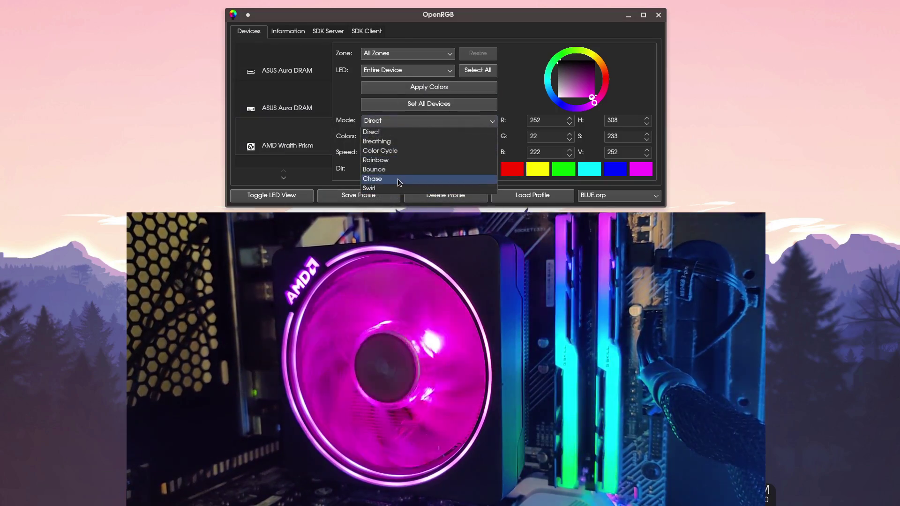
pyautogui.click(393, 161)
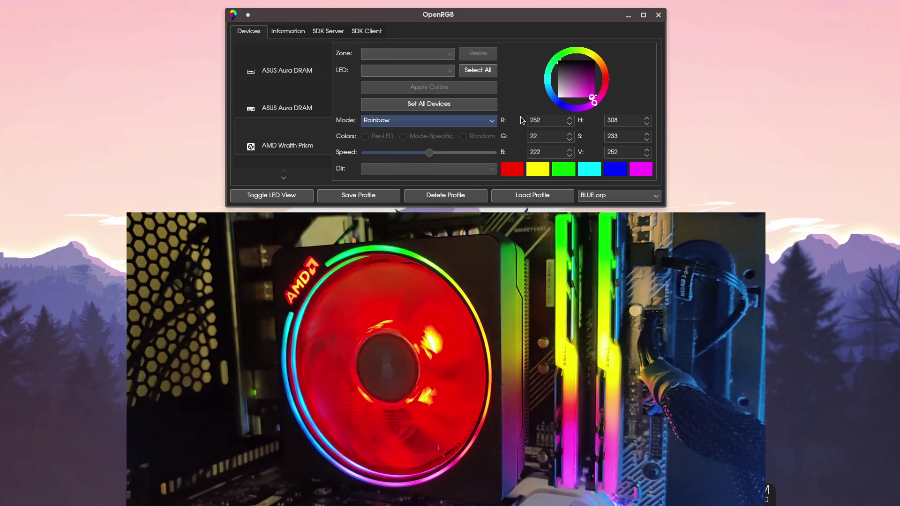